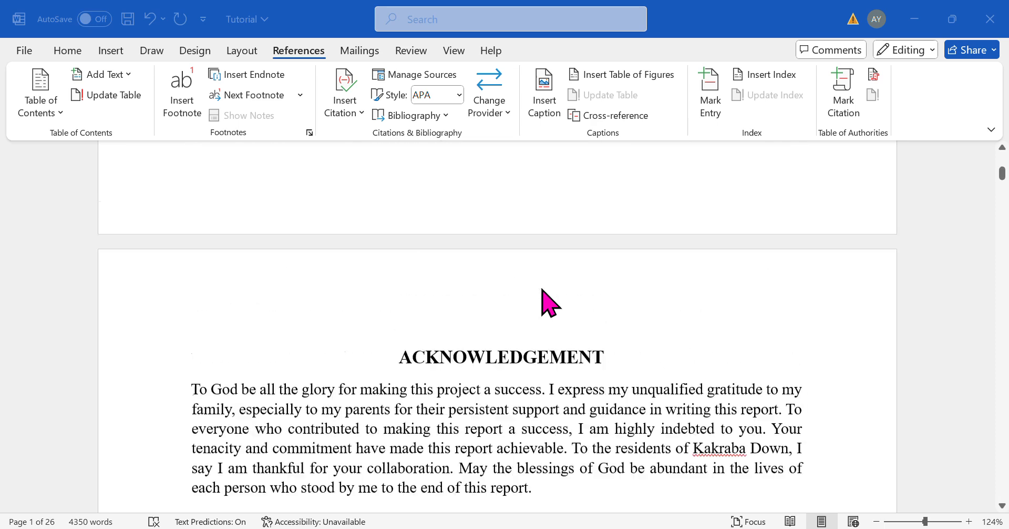
- Scroll through the report to review its pages and the headings of its sections
{"action": "scroll", "coordinate": [549, 304], "scroll_direction": "up", "scroll_amount": 3}
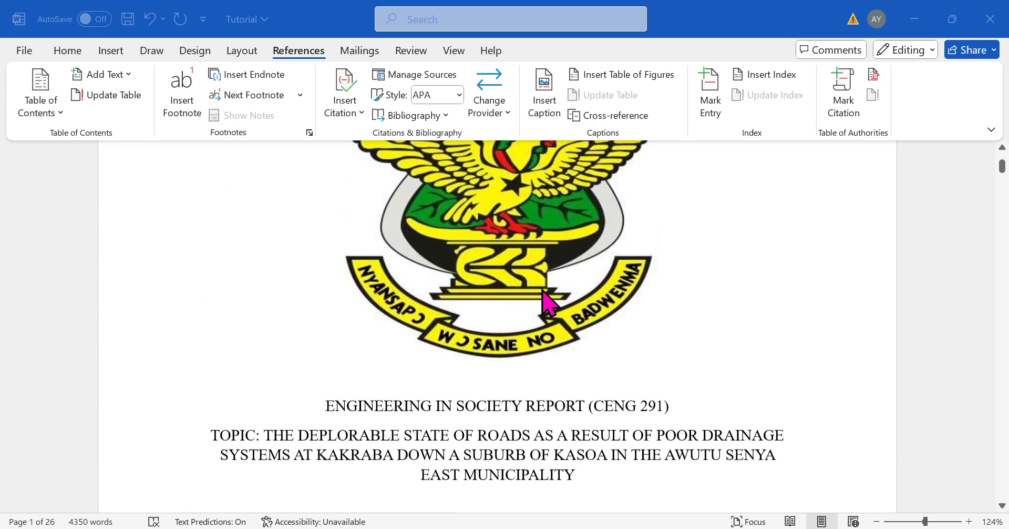
{"action": "scroll", "coordinate": [549, 304], "scroll_direction": "up", "scroll_amount": 10}
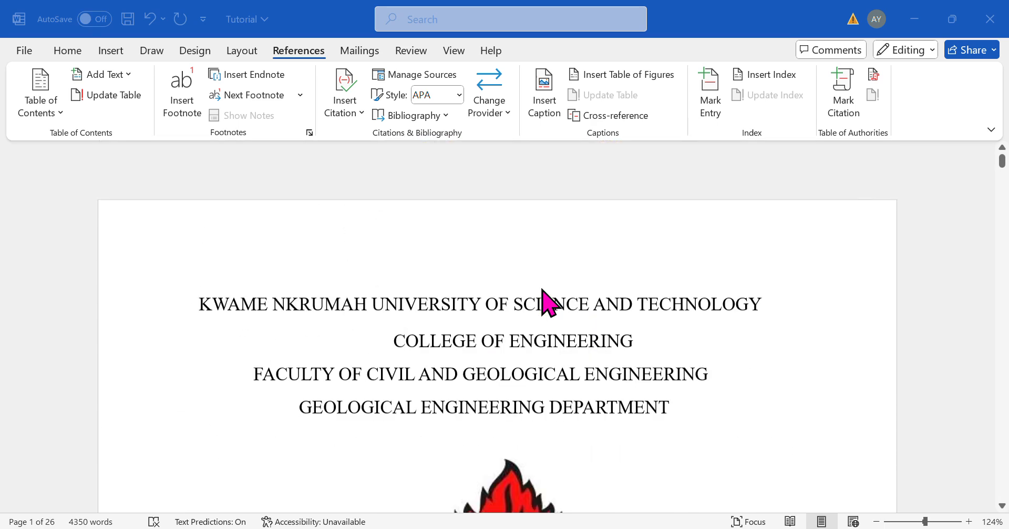
{"action": "scroll", "coordinate": [549, 304], "scroll_direction": "down", "scroll_amount": 20}
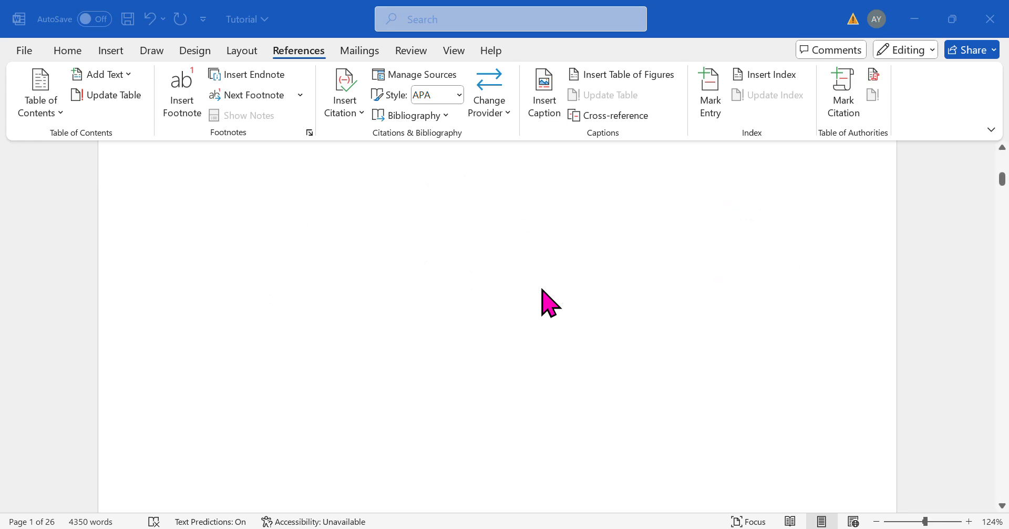
{"action": "scroll", "coordinate": [549, 304], "scroll_direction": "down", "scroll_amount": 20}
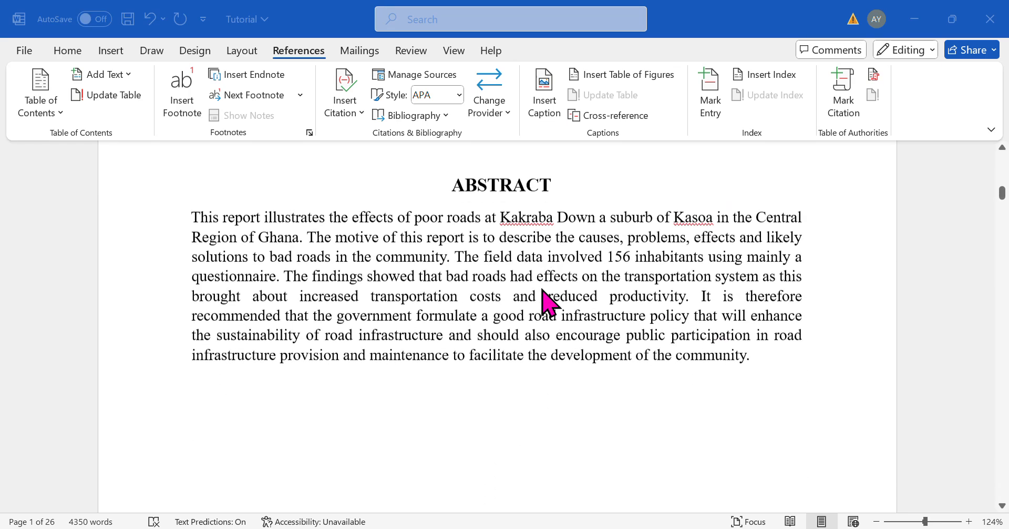
{"action": "scroll", "coordinate": [549, 304], "scroll_direction": "down", "scroll_amount": 3}
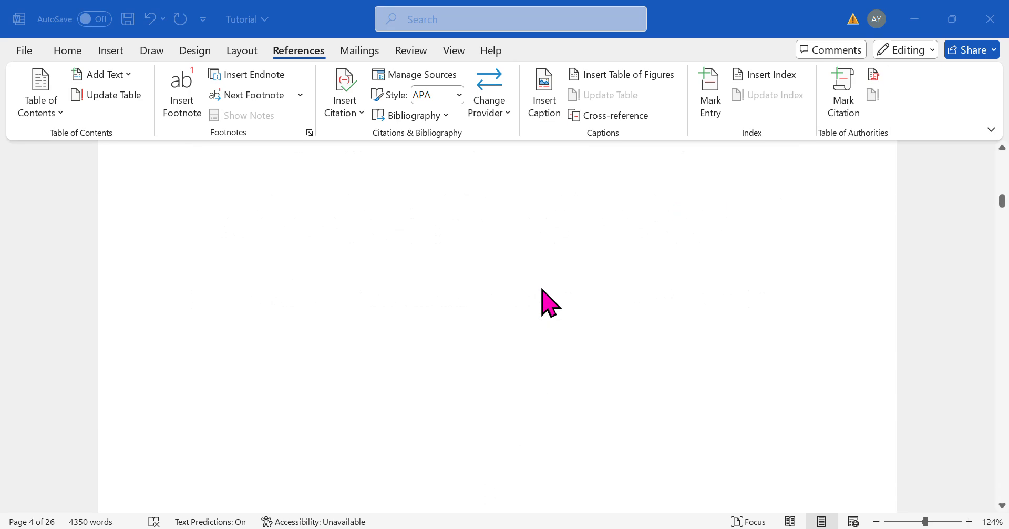
{"action": "scroll", "coordinate": [556, 272], "scroll_direction": "down", "scroll_amount": 10}
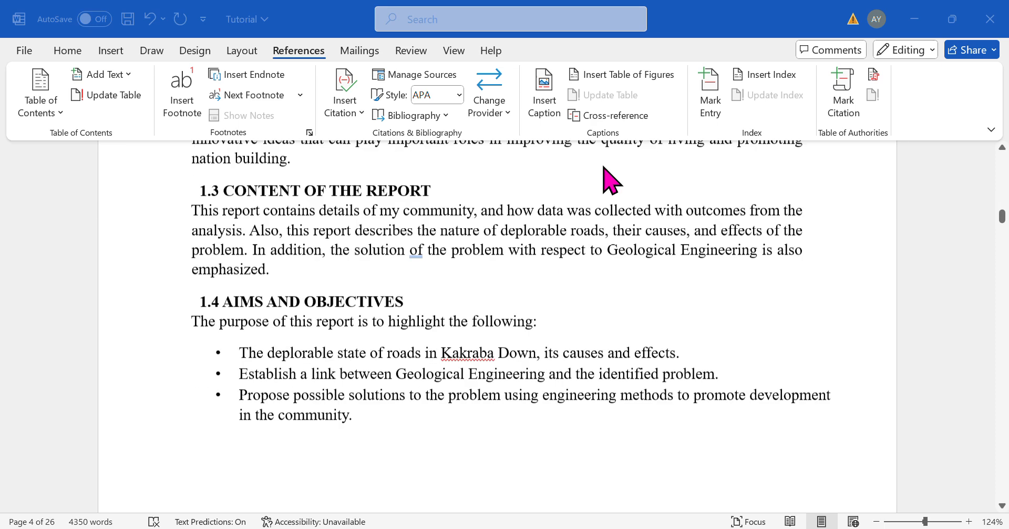
{"action": "scroll", "coordinate": [528, 367], "scroll_direction": "up", "scroll_amount": 7}
{"action": "scroll", "coordinate": [528, 368], "scroll_direction": "up", "scroll_amount": 3}
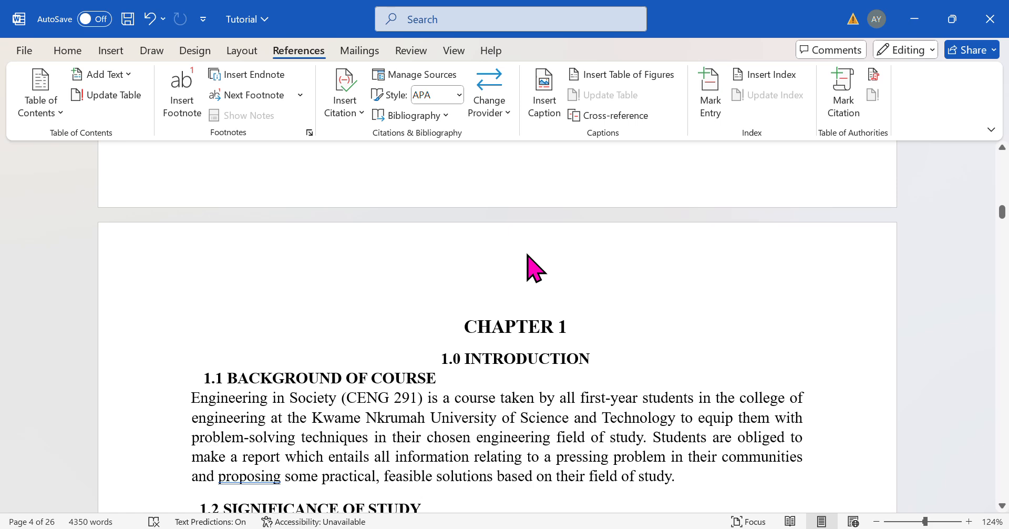
{"action": "scroll", "coordinate": [549, 389], "scroll_direction": "down", "scroll_amount": 2}
{"action": "scroll", "coordinate": [547, 400], "scroll_direction": "up", "scroll_amount": 1}
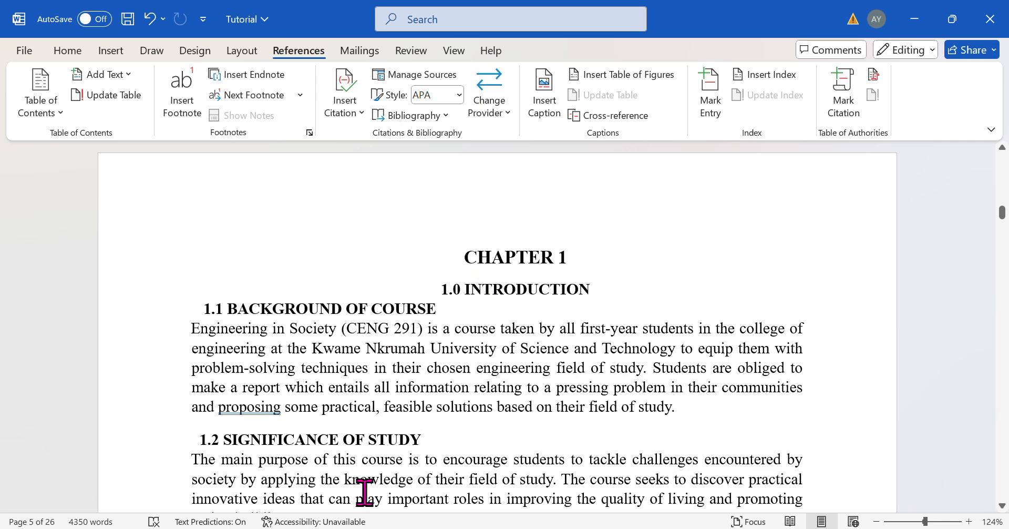
{"action": "scroll", "coordinate": [382, 450], "scroll_direction": "down", "scroll_amount": 1}
{"action": "scroll", "coordinate": [383, 450], "scroll_direction": "down", "scroll_amount": 4}
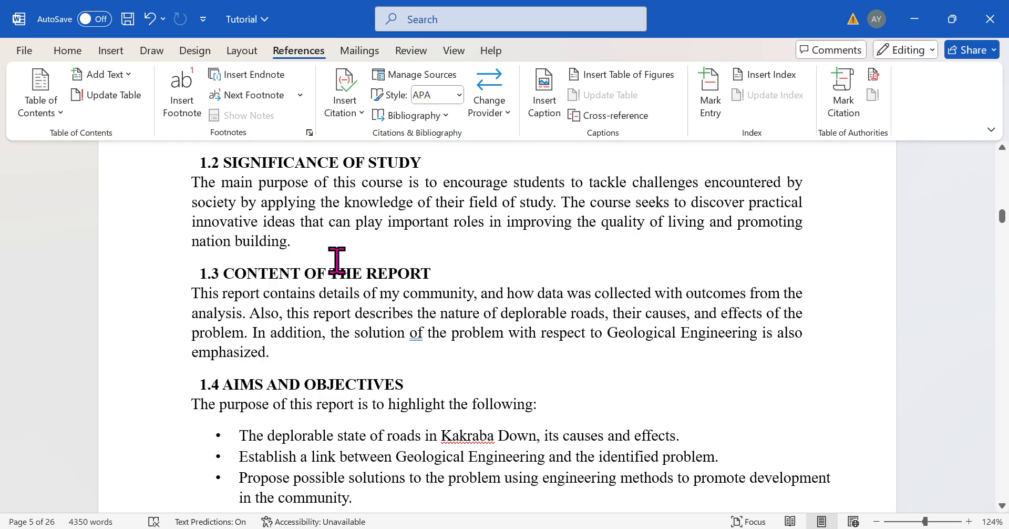
{"action": "scroll", "coordinate": [373, 392], "scroll_direction": "down", "scroll_amount": 2}
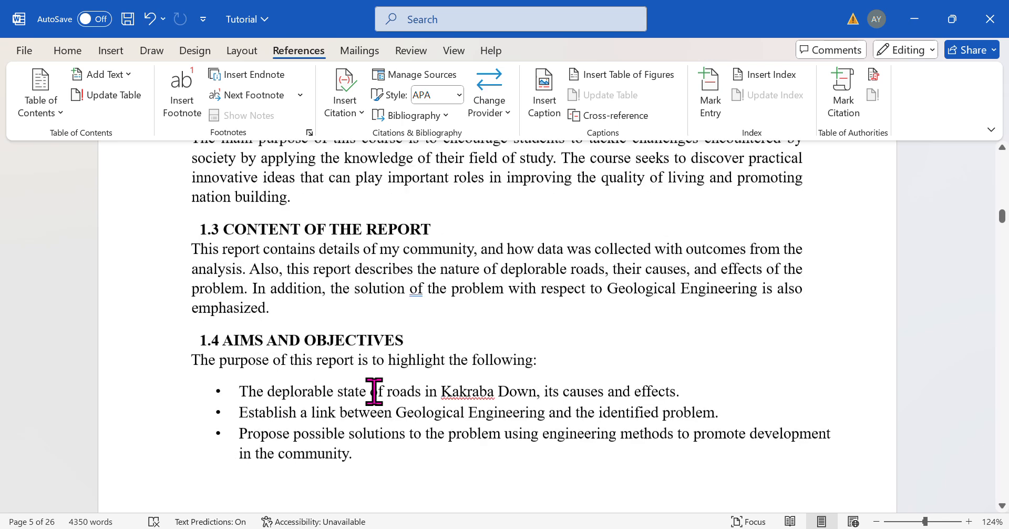
{"action": "scroll", "coordinate": [374, 392], "scroll_direction": "up", "scroll_amount": 6}
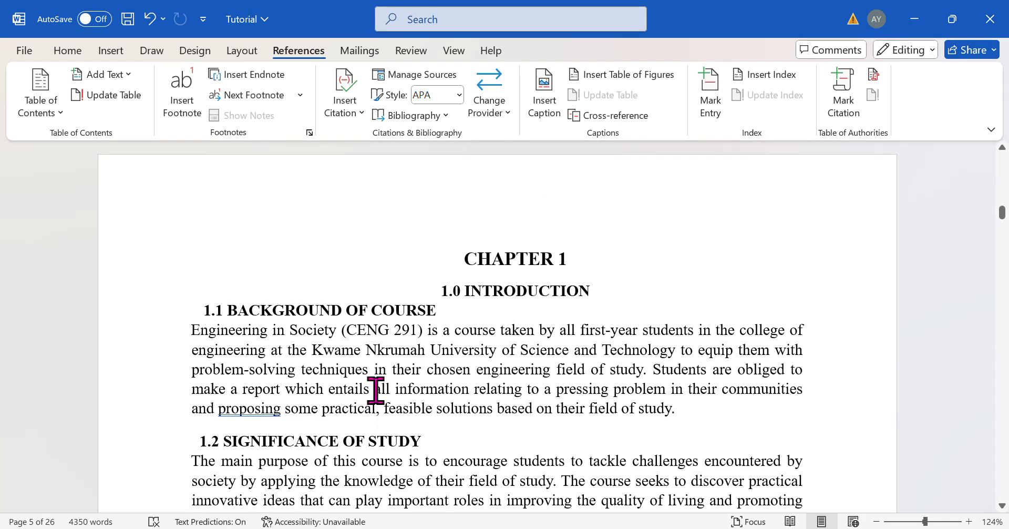
- Apply the Heading 1 style to the CHAPTER 1 title
{"action": "left_click", "coordinate": [66, 51]}
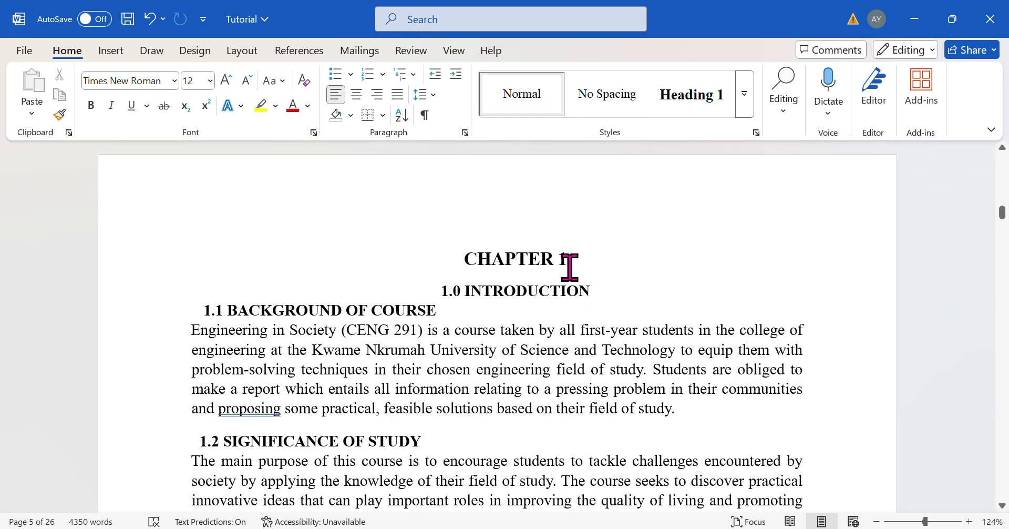
{"action": "left_click_drag", "start_coordinate": [570, 267], "coordinate": [460, 265]}
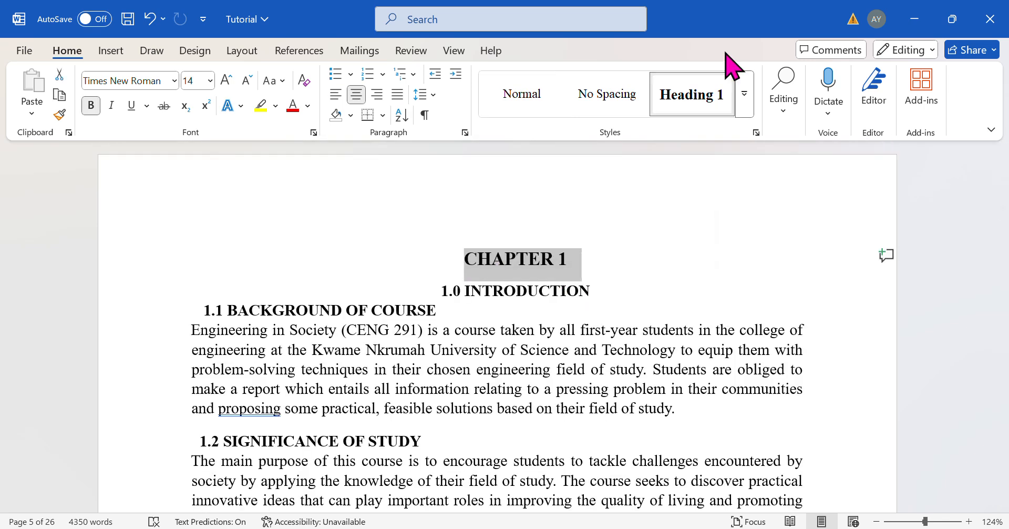
{"action": "left_click", "coordinate": [699, 113]}
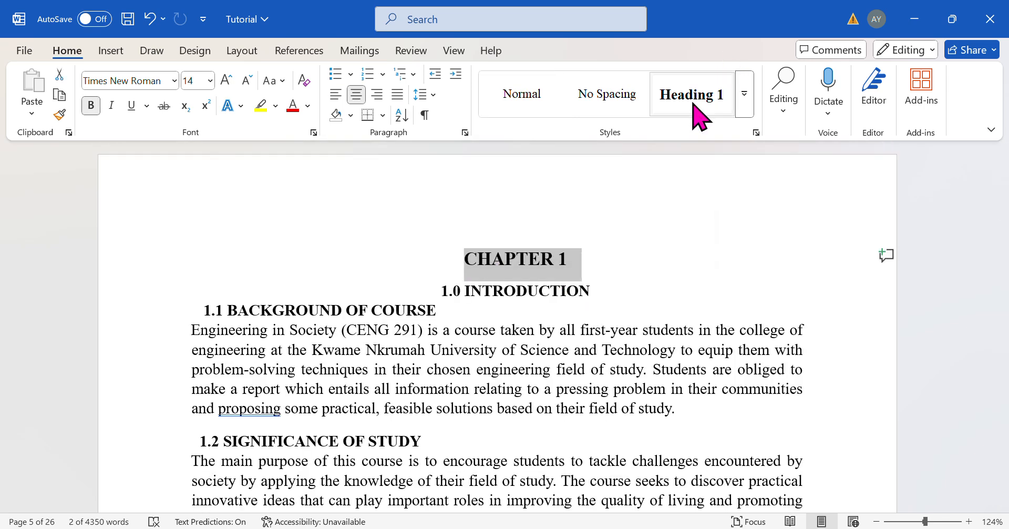
- Select the 1.0 INTRODUCTION heading and open the styles gallery to check its style, then close it
{"action": "left_click", "coordinate": [592, 286]}
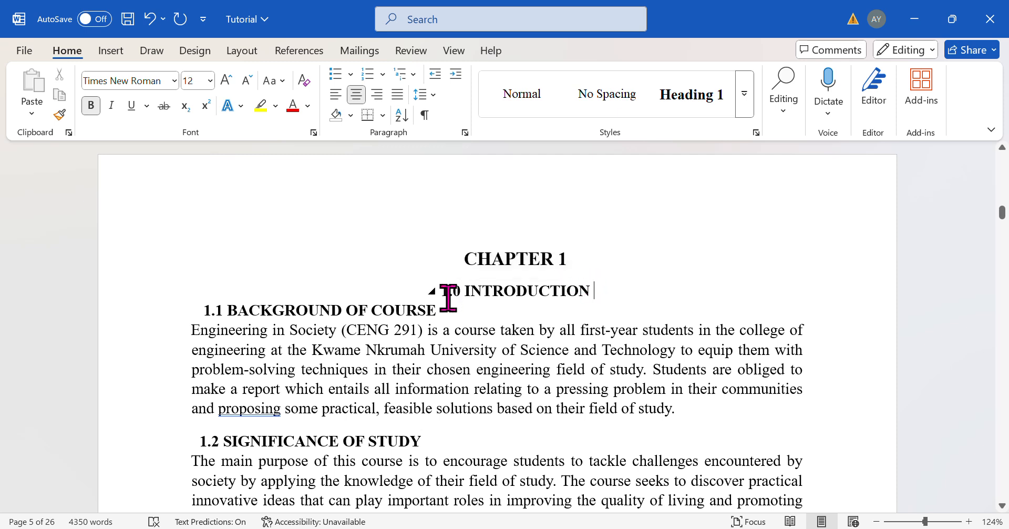
{"action": "left_click_drag", "start_coordinate": [613, 291], "coordinate": [423, 288]}
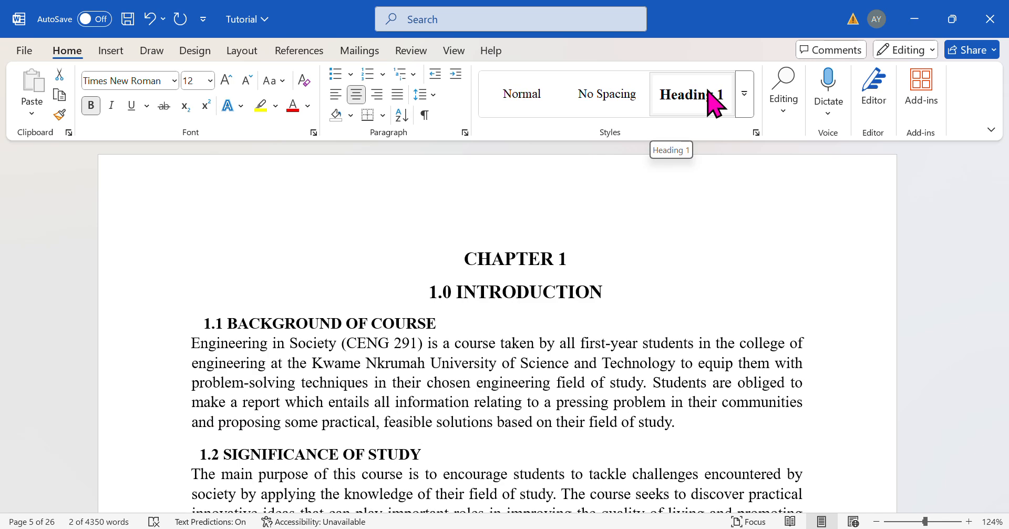
{"action": "left_click", "coordinate": [745, 94]}
{"action": "key", "text": "Escape"}
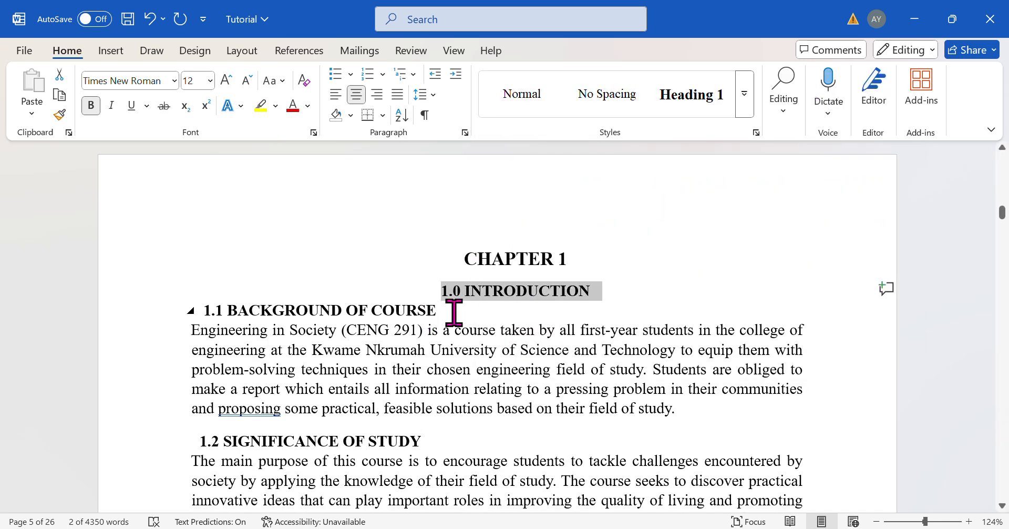
- Scroll through the document to find a place for the table of contents
{"action": "scroll", "coordinate": [445, 316], "scroll_direction": "down", "scroll_amount": 1}
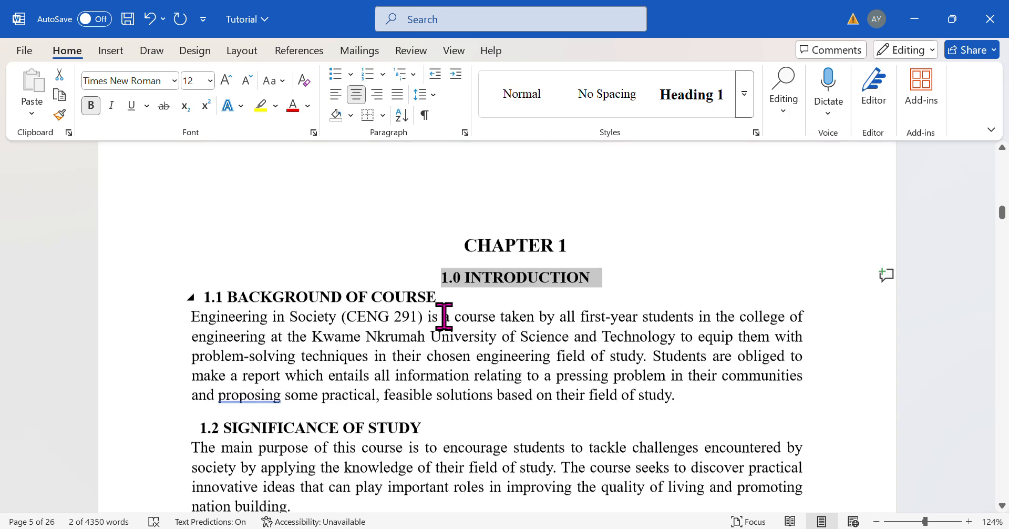
{"action": "scroll", "coordinate": [444, 316], "scroll_direction": "down", "scroll_amount": 15}
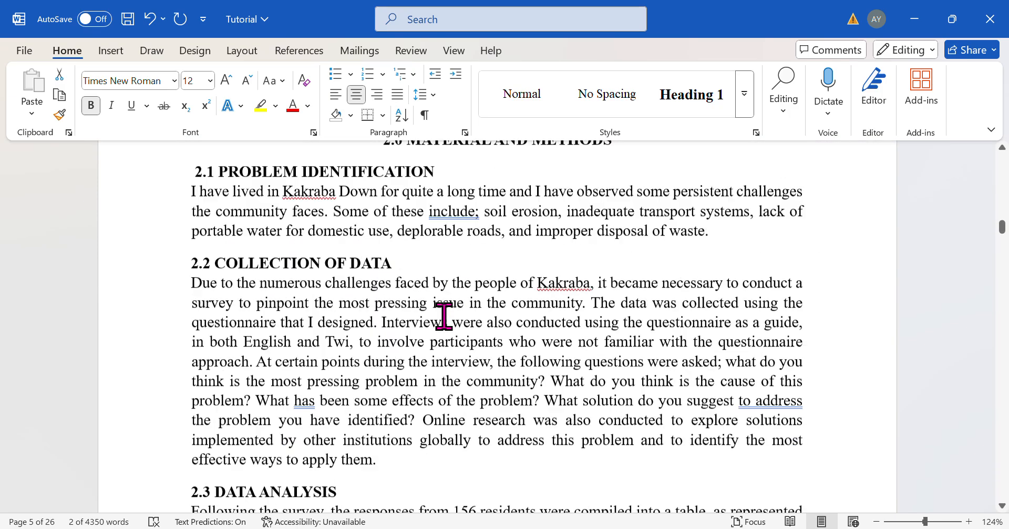
{"action": "scroll", "coordinate": [444, 315], "scroll_direction": "down", "scroll_amount": 7}
{"action": "scroll", "coordinate": [444, 315], "scroll_direction": "up", "scroll_amount": 15}
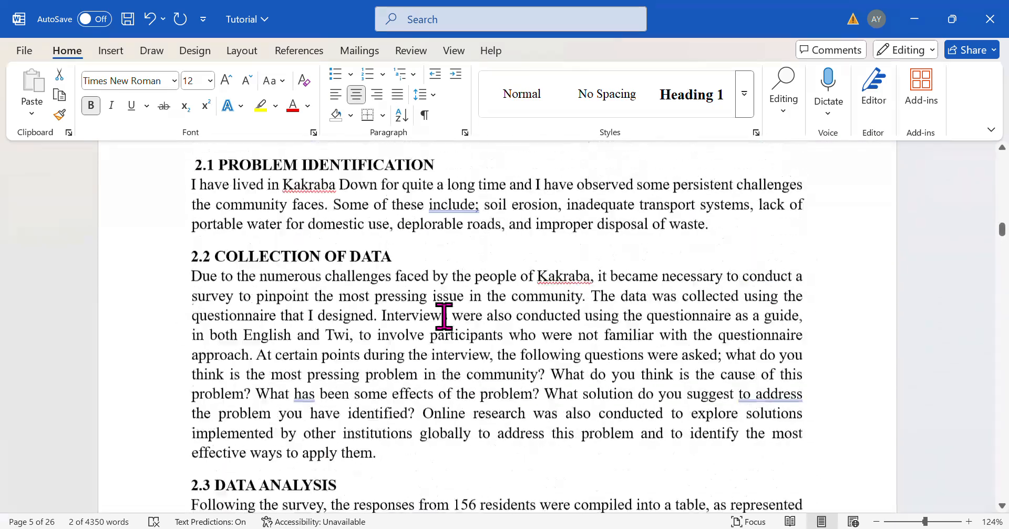
{"action": "scroll", "coordinate": [444, 316], "scroll_direction": "up", "scroll_amount": 8}
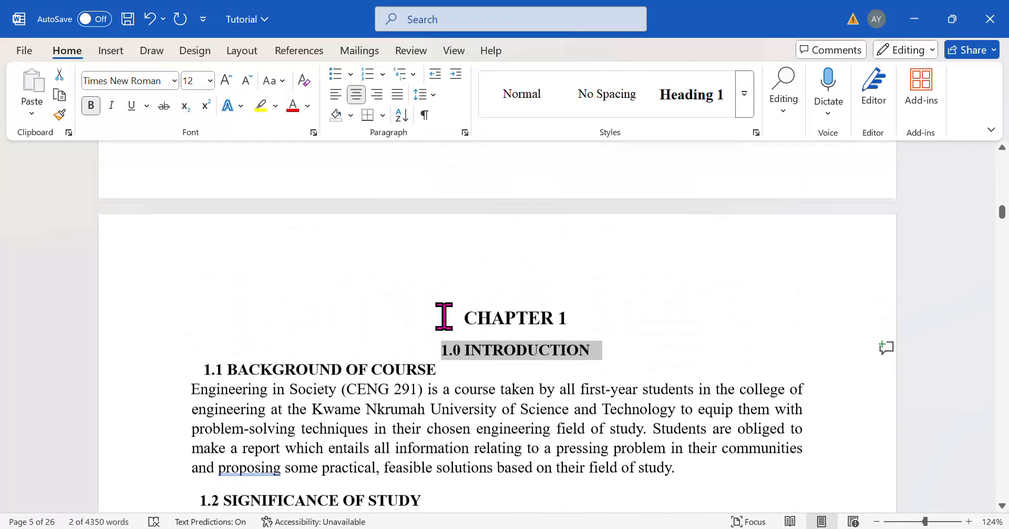
{"action": "scroll", "coordinate": [392, 303], "scroll_direction": "up", "scroll_amount": 10}
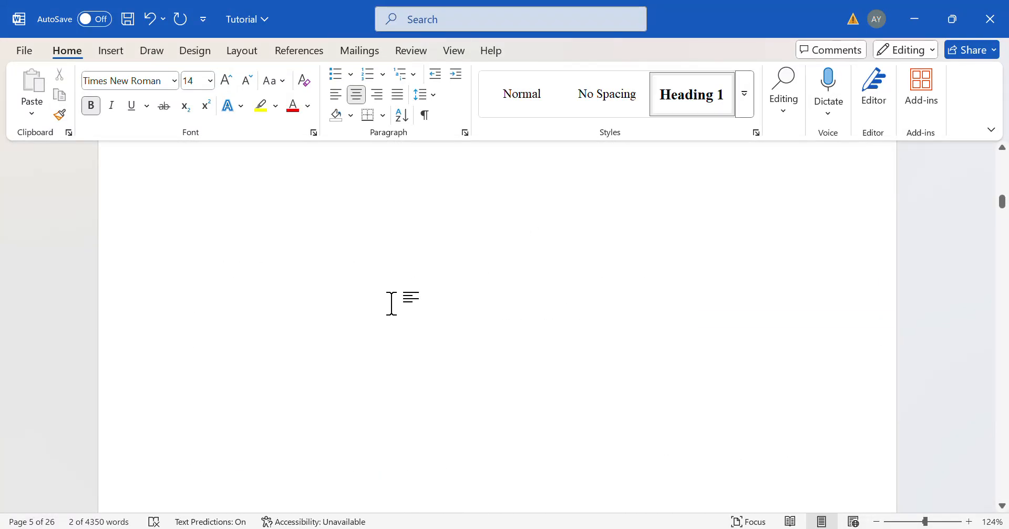
{"action": "scroll", "coordinate": [392, 304], "scroll_direction": "up", "scroll_amount": 8}
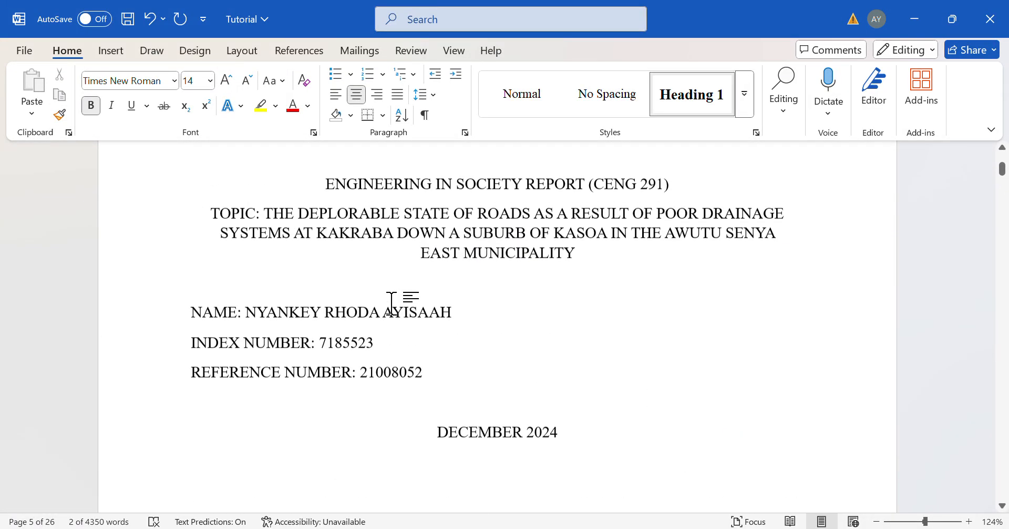
{"action": "scroll", "coordinate": [392, 305], "scroll_direction": "down", "scroll_amount": 3}
{"action": "scroll", "coordinate": [392, 305], "scroll_direction": "down", "scroll_amount": 10}
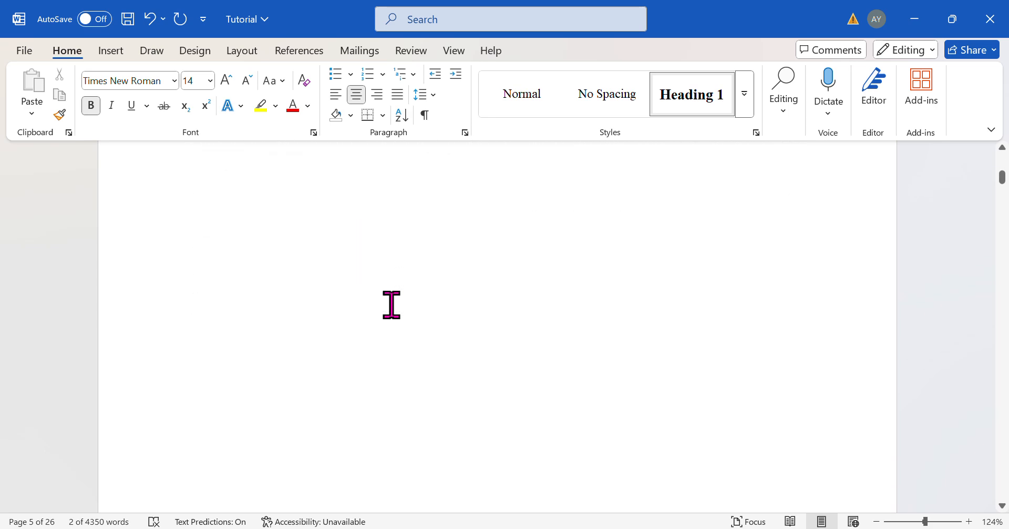
{"action": "scroll", "coordinate": [391, 305], "scroll_direction": "up", "scroll_amount": 6}
{"action": "scroll", "coordinate": [392, 305], "scroll_direction": "down", "scroll_amount": 6}
{"action": "scroll", "coordinate": [391, 305], "scroll_direction": "up", "scroll_amount": 6}
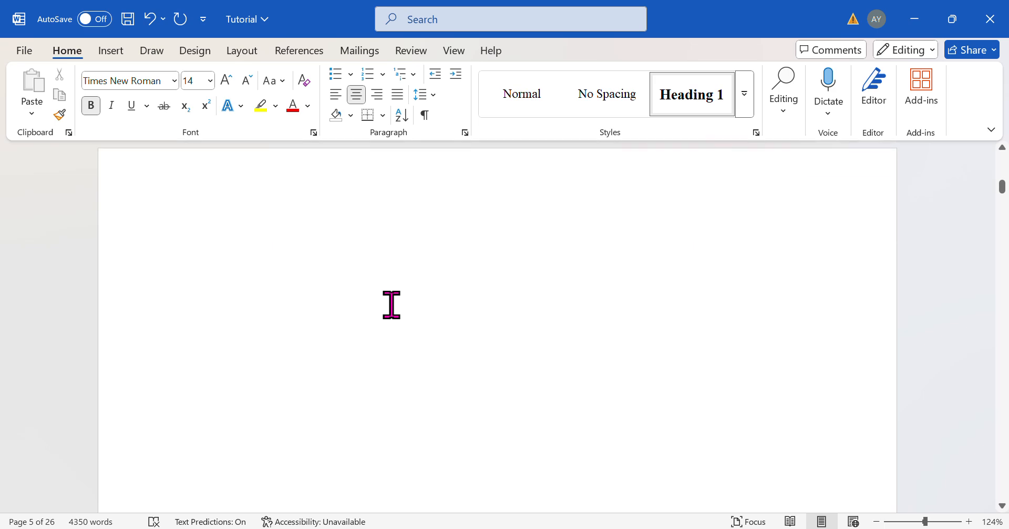
{"action": "scroll", "coordinate": [392, 305], "scroll_direction": "down", "scroll_amount": 10}
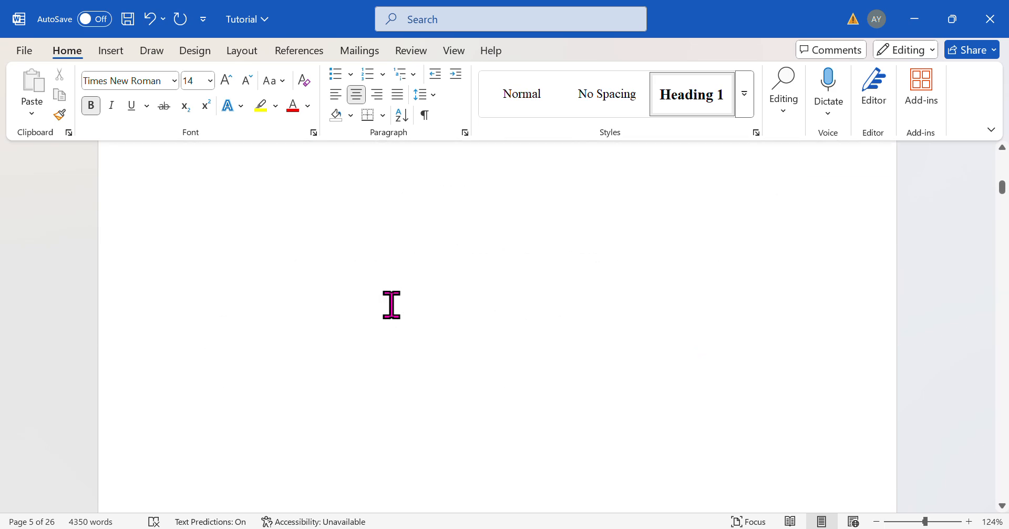
{"action": "scroll", "coordinate": [392, 305], "scroll_direction": "up", "scroll_amount": 4}
{"action": "scroll", "coordinate": [391, 305], "scroll_direction": "up", "scroll_amount": 5}
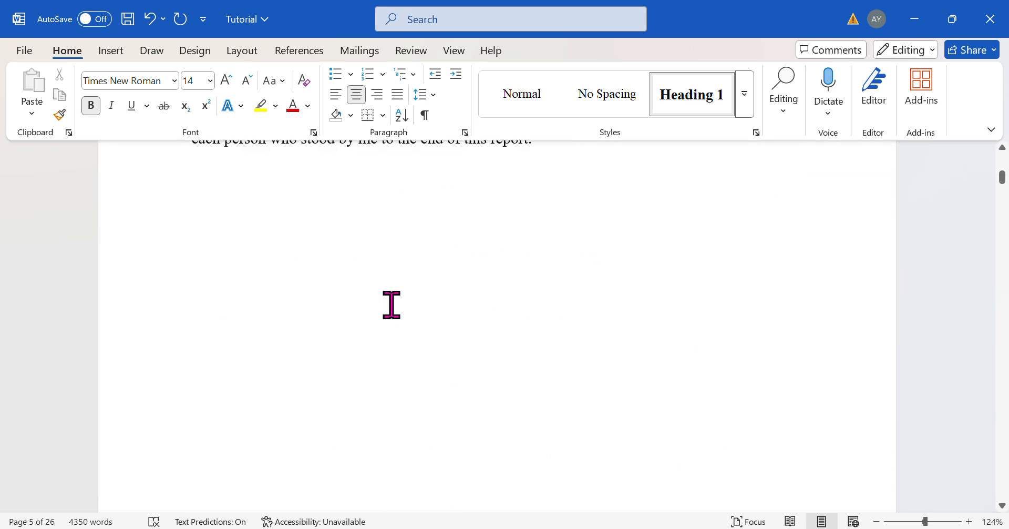
- Insert an Automatic Table 1 table of contents on the blank line below the acknowledgement paragraph
{"action": "left_click", "coordinate": [364, 353]}
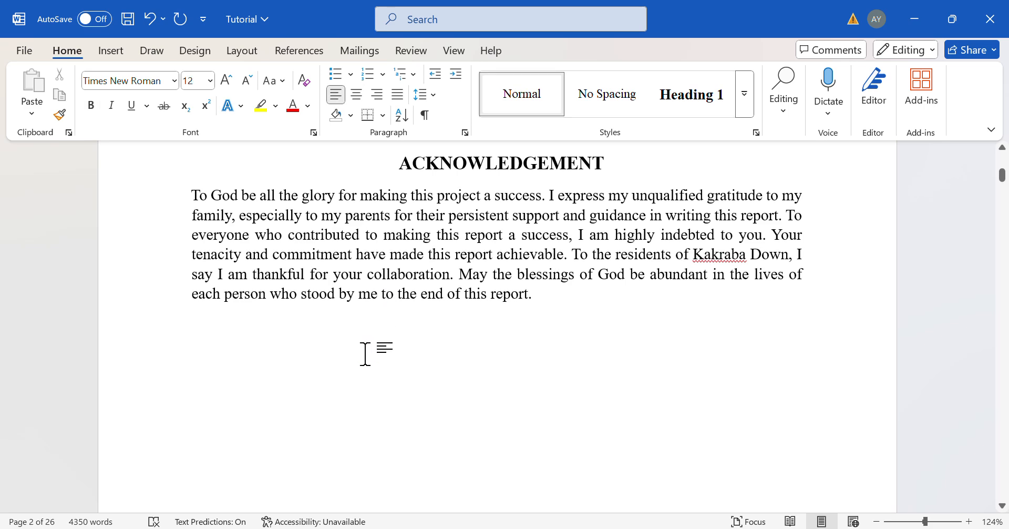
{"action": "scroll", "coordinate": [365, 353], "scroll_direction": "up", "scroll_amount": 1}
{"action": "scroll", "coordinate": [364, 353], "scroll_direction": "down", "scroll_amount": 3}
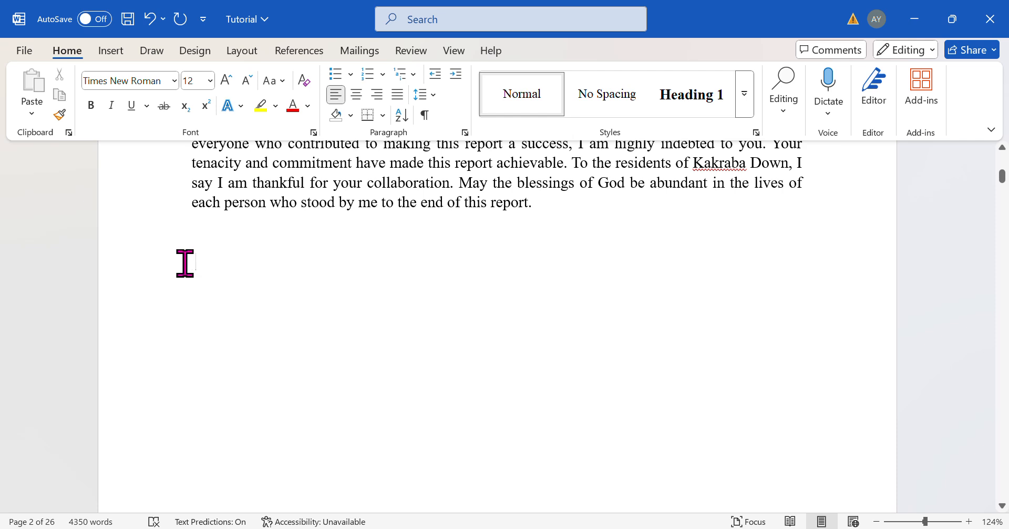
{"action": "left_click", "coordinate": [296, 51]}
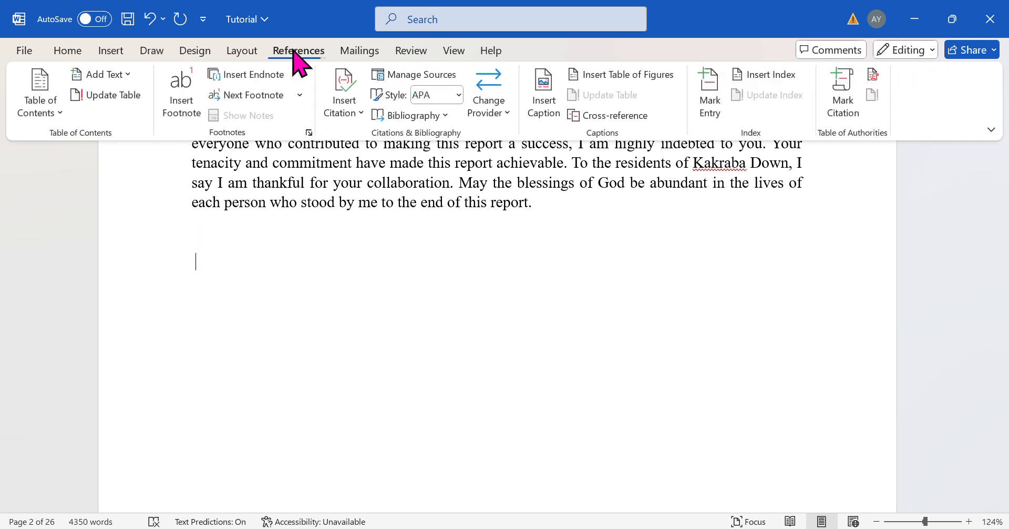
{"action": "left_click", "coordinate": [52, 105]}
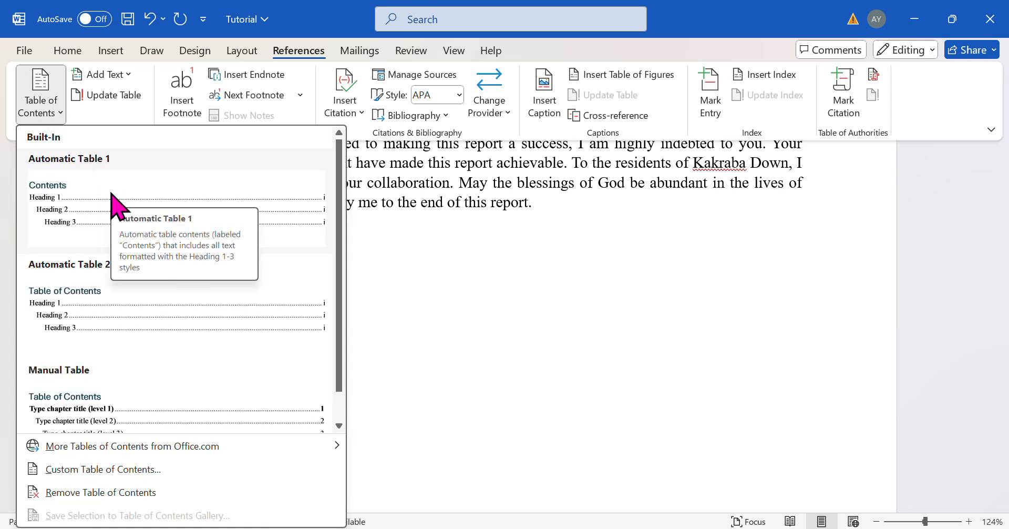
{"action": "left_click", "coordinate": [112, 194]}
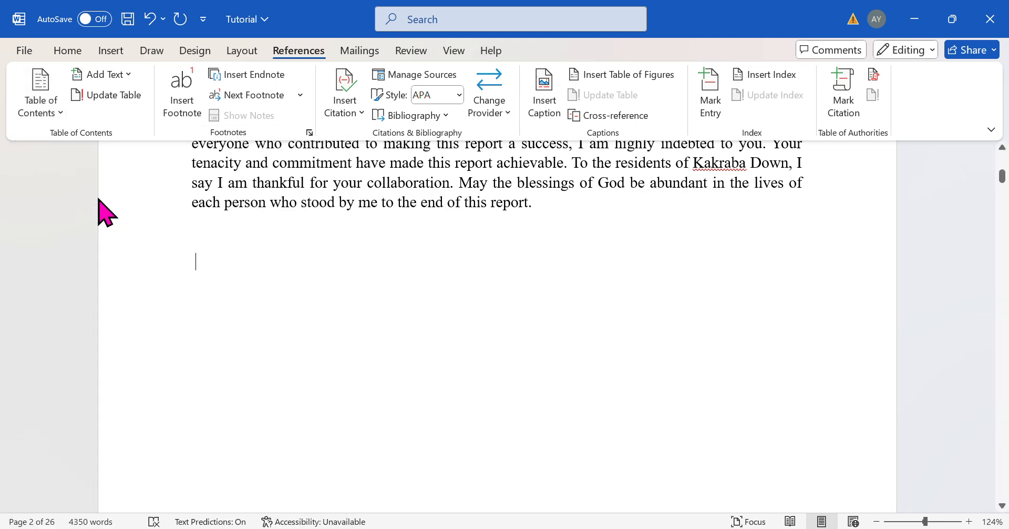
- Add six blank lines between the acknowledgement paragraph and the table of contents
{"action": "scroll", "coordinate": [415, 263], "scroll_direction": "up", "scroll_amount": 5}
{"action": "scroll", "coordinate": [415, 262], "scroll_direction": "up", "scroll_amount": 15}
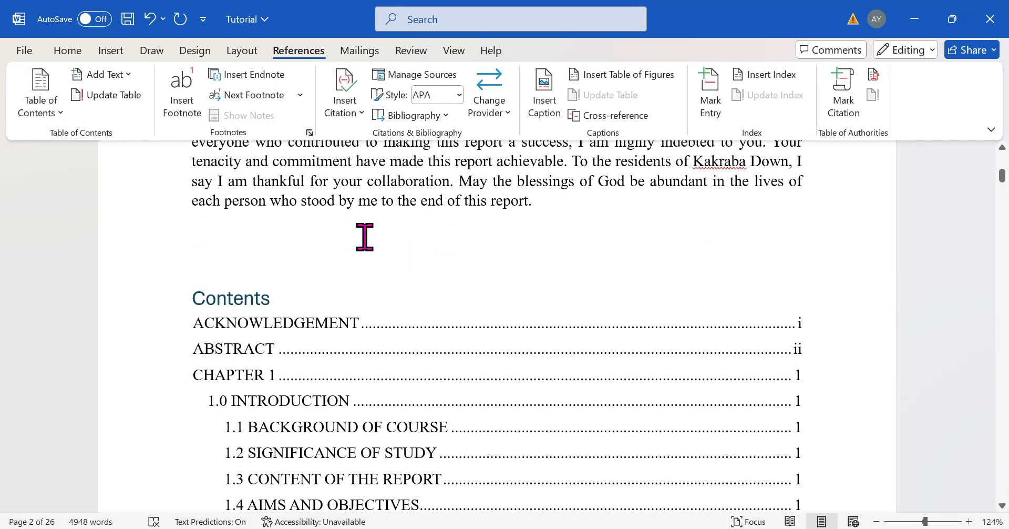
{"action": "left_click", "coordinate": [575, 205]}
{"action": "key", "text": "Return"}
{"action": "key", "text": "Return"}
{"action": "key", "text": "Return"}
{"action": "key", "text": "Return"}
{"action": "key", "text": "Return"}
{"action": "key", "text": "Return"}
{"action": "key", "text": "Return"}
{"action": "key", "text": "Return"}
{"action": "key", "text": "Return"}
{"action": "key", "text": "Return"}
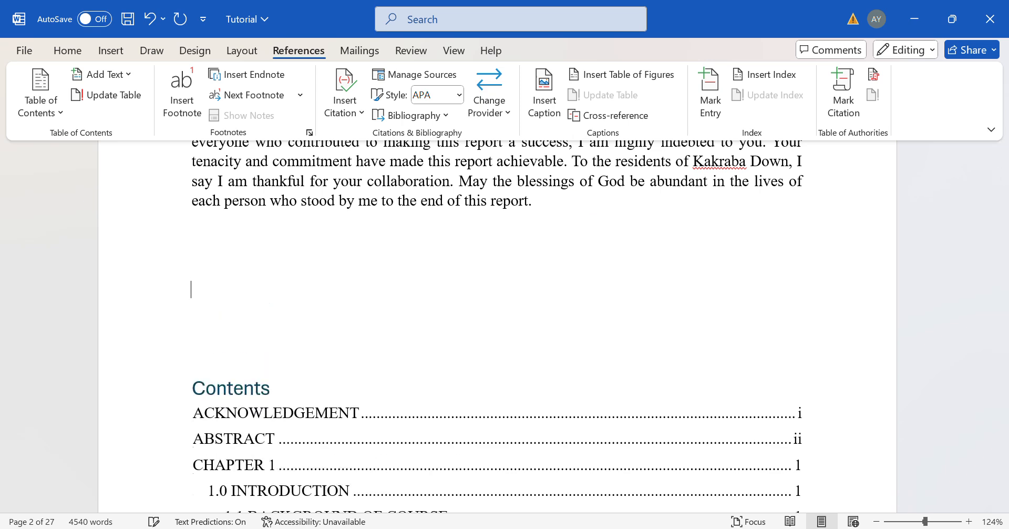
{"action": "scroll", "coordinate": [496, 326], "scroll_direction": "down", "scroll_amount": 7}
{"action": "key", "text": "Return"}
{"action": "key", "text": "Return"}
{"action": "key", "text": "Return"}
{"action": "key", "text": "Return"}
{"action": "key", "text": "Return"}
{"action": "key", "text": "Return"}
{"action": "key", "text": "Return"}
{"action": "key", "text": "Return"}
{"action": "key", "text": "Return"}
{"action": "key", "text": "Return"}
{"action": "key", "text": "Return"}
{"action": "key", "text": "Return"}
{"action": "key", "text": "Return"}
{"action": "key", "text": "Return"}
{"action": "key", "text": "Return"}
{"action": "key", "text": "Return"}
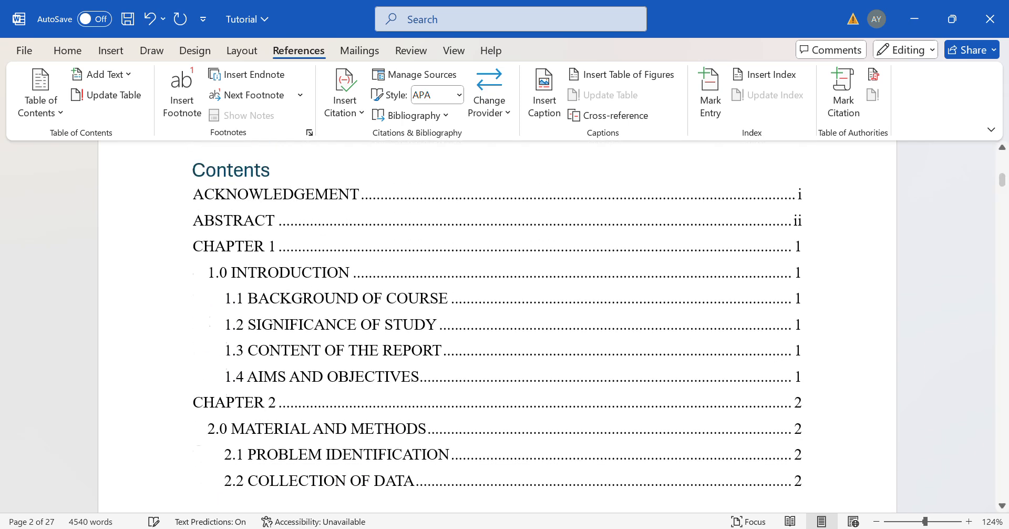
- Update the entire table of contents so its entries and page numbers refresh
{"action": "scroll", "coordinate": [567, 363], "scroll_direction": "down", "scroll_amount": 8}
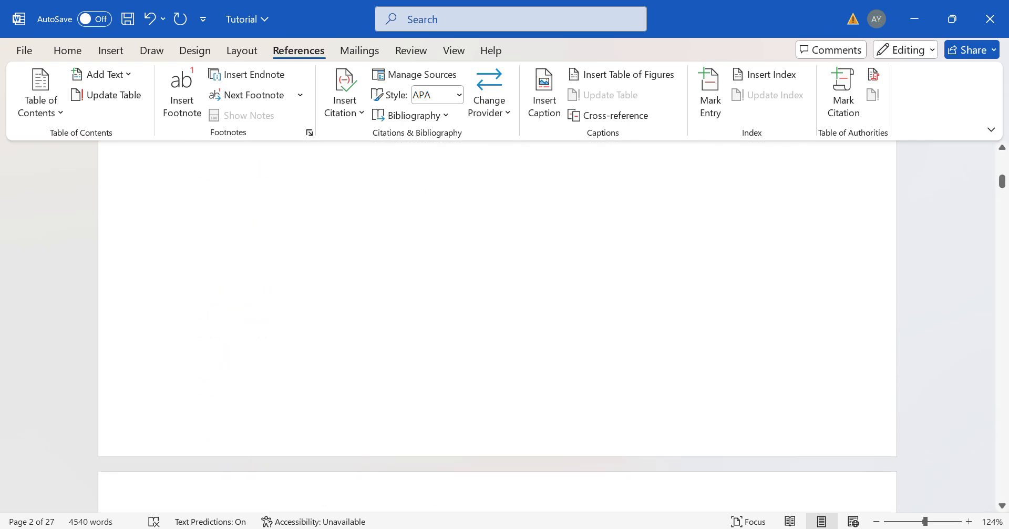
{"action": "scroll", "coordinate": [567, 363], "scroll_direction": "down", "scroll_amount": 15}
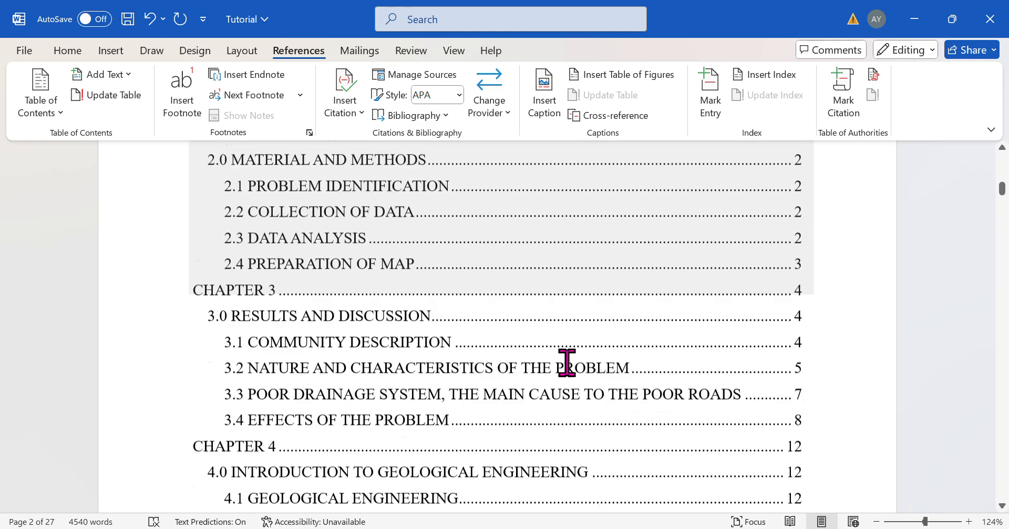
{"action": "scroll", "coordinate": [567, 362], "scroll_direction": "up", "scroll_amount": 15}
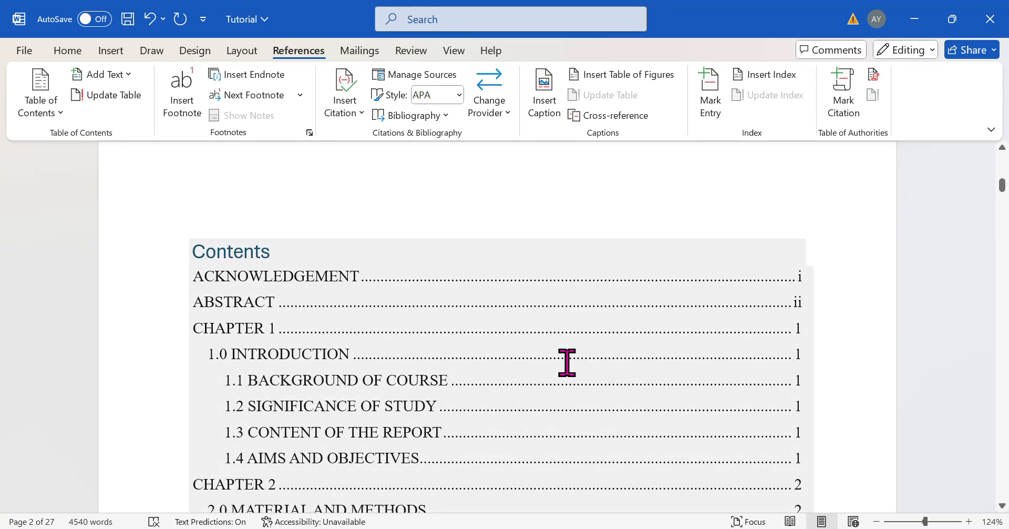
{"action": "scroll", "coordinate": [567, 363], "scroll_direction": "down", "scroll_amount": 2}
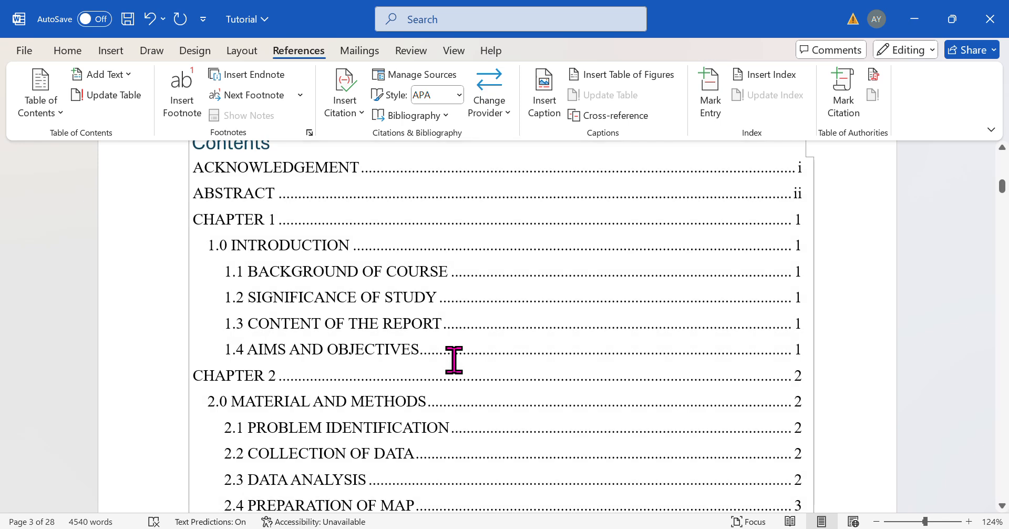
{"action": "right_click", "coordinate": [454, 360]}
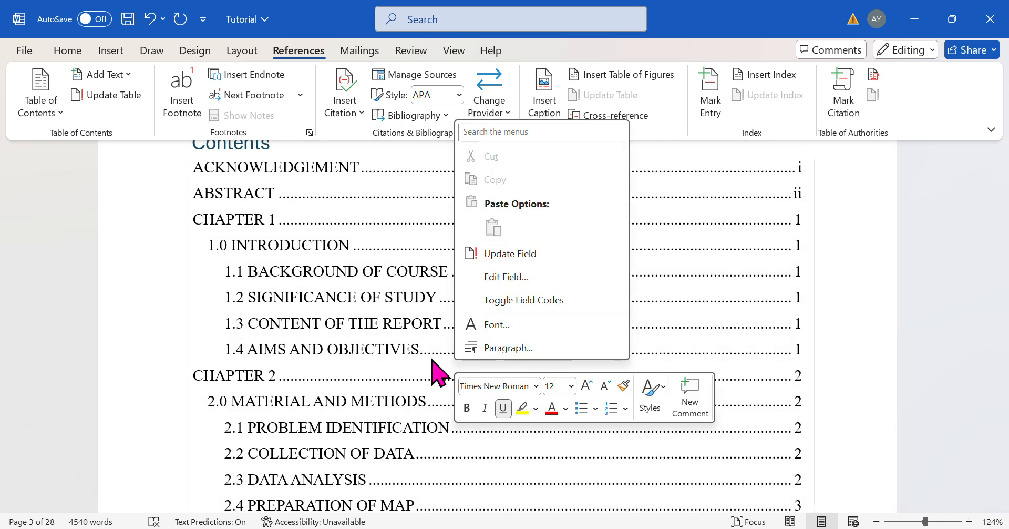
{"action": "left_click_drag", "start_coordinate": [388, 367], "coordinate": [356, 349]}
{"action": "right_click", "coordinate": [355, 349]}
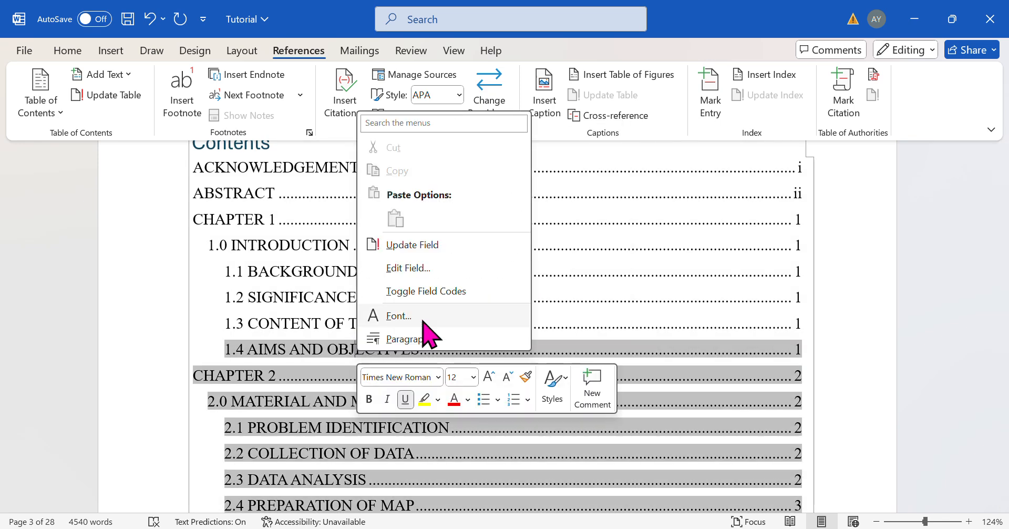
{"action": "left_click", "coordinate": [419, 247]}
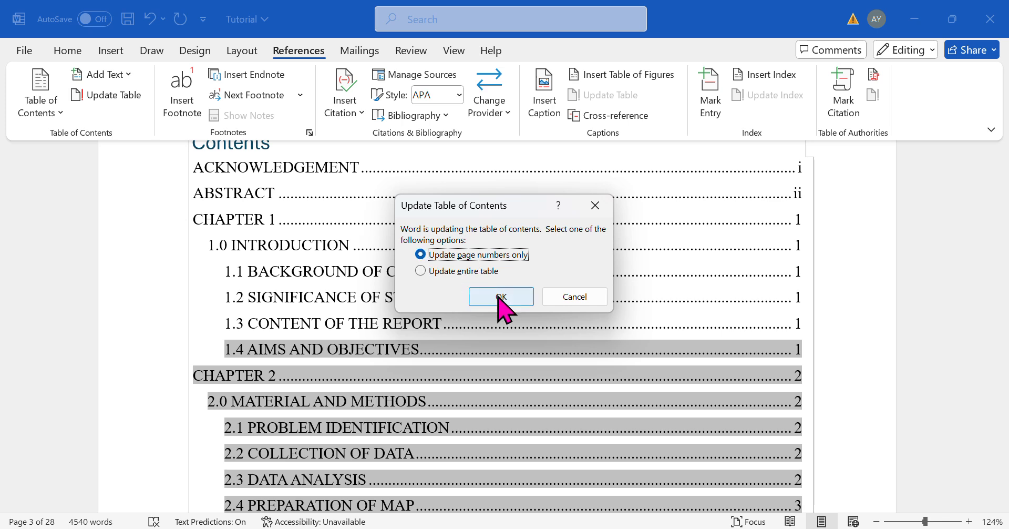
{"action": "left_click", "coordinate": [459, 274]}
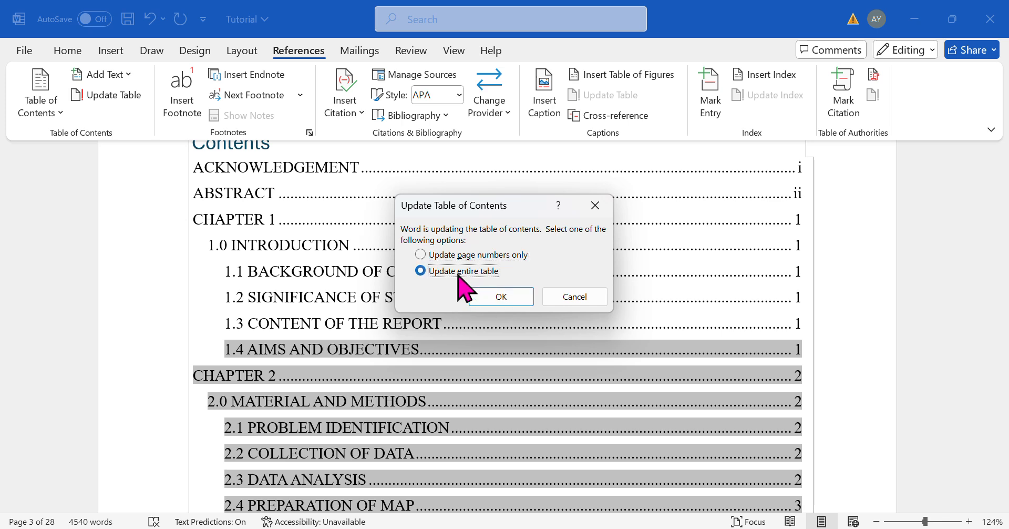
{"action": "left_click", "coordinate": [499, 297]}
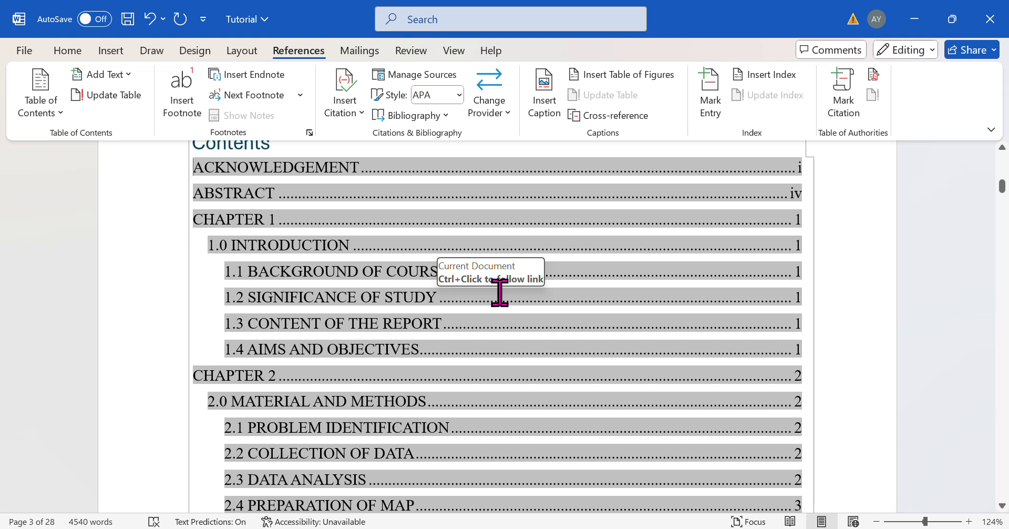
- Scroll down past the TABLE OF FIGURES page to browse the report's chart and map figures
{"action": "scroll", "coordinate": [500, 292], "scroll_direction": "up", "scroll_amount": 3}
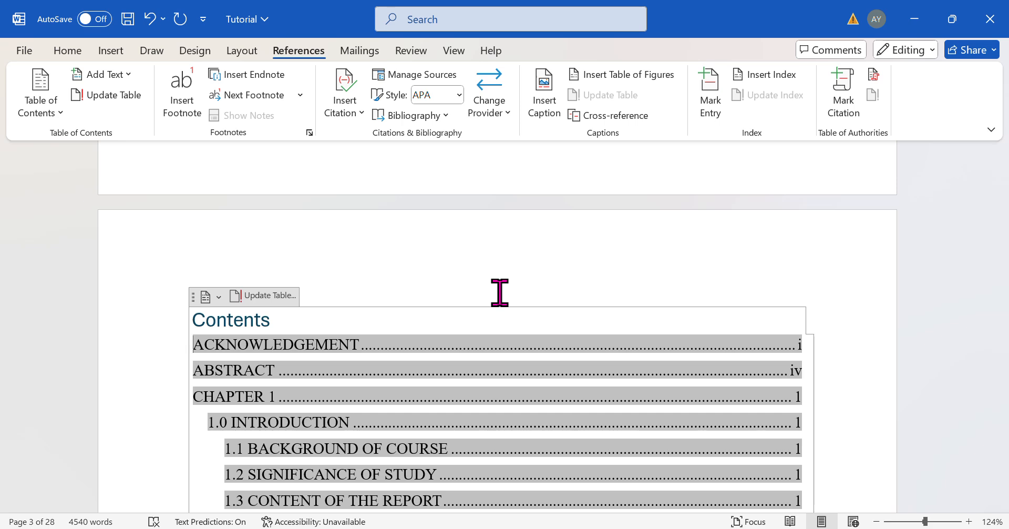
{"action": "scroll", "coordinate": [499, 292], "scroll_direction": "down", "scroll_amount": 10}
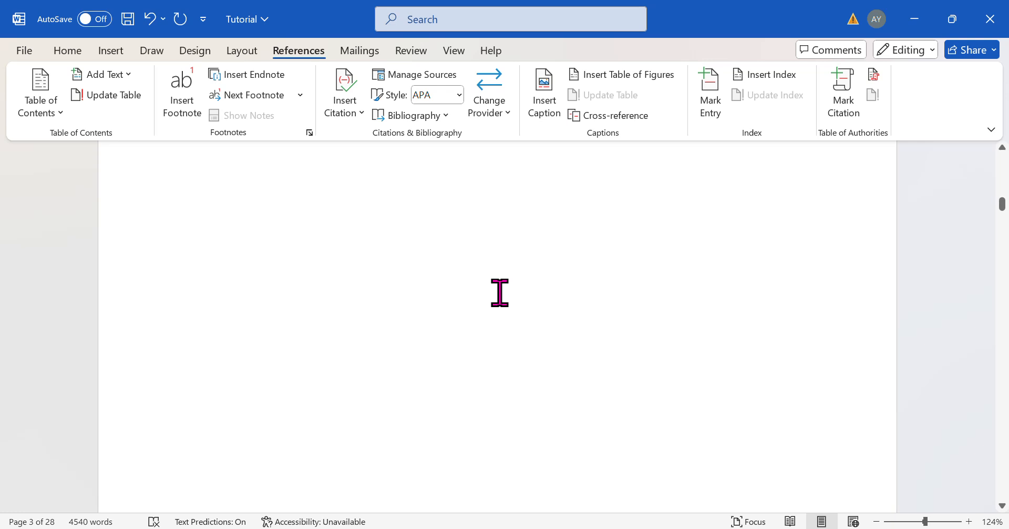
{"action": "scroll", "coordinate": [499, 293], "scroll_direction": "down", "scroll_amount": 3}
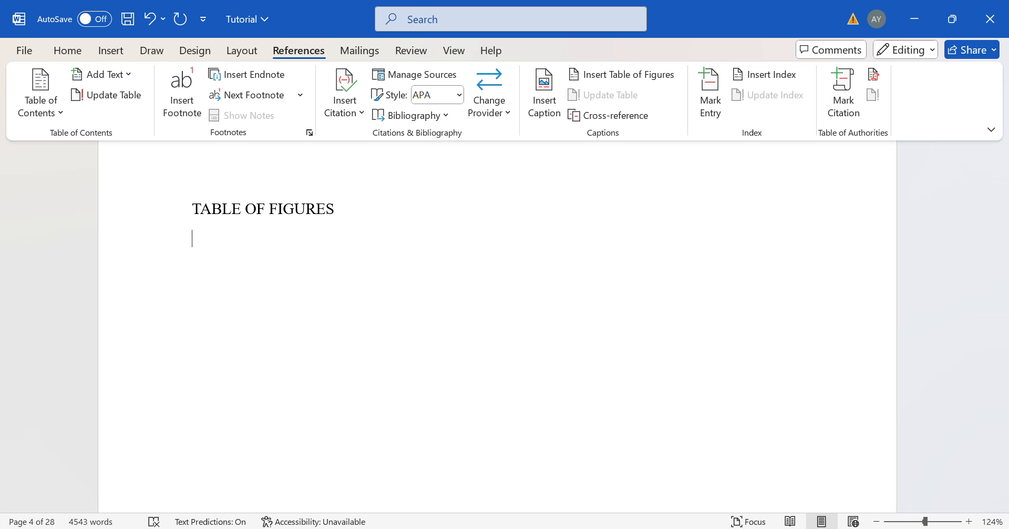
{"action": "scroll", "coordinate": [497, 325], "scroll_direction": "down", "scroll_amount": 10}
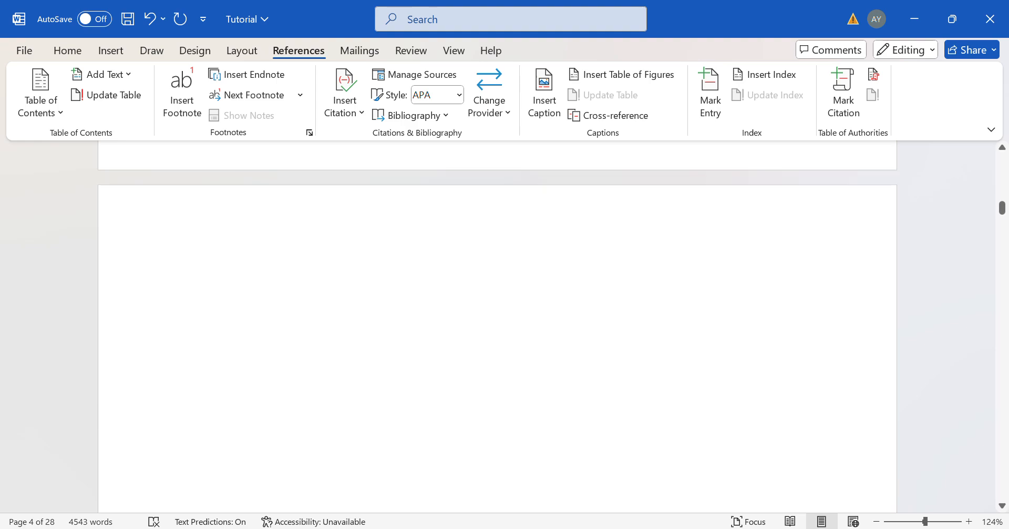
{"action": "scroll", "coordinate": [497, 326], "scroll_direction": "down", "scroll_amount": 15}
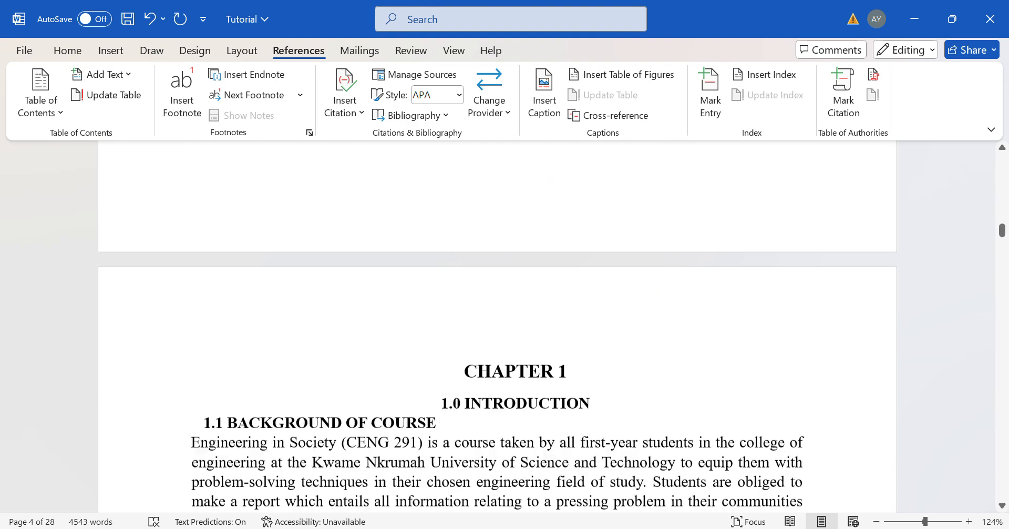
{"action": "scroll", "coordinate": [497, 325], "scroll_direction": "down", "scroll_amount": 15}
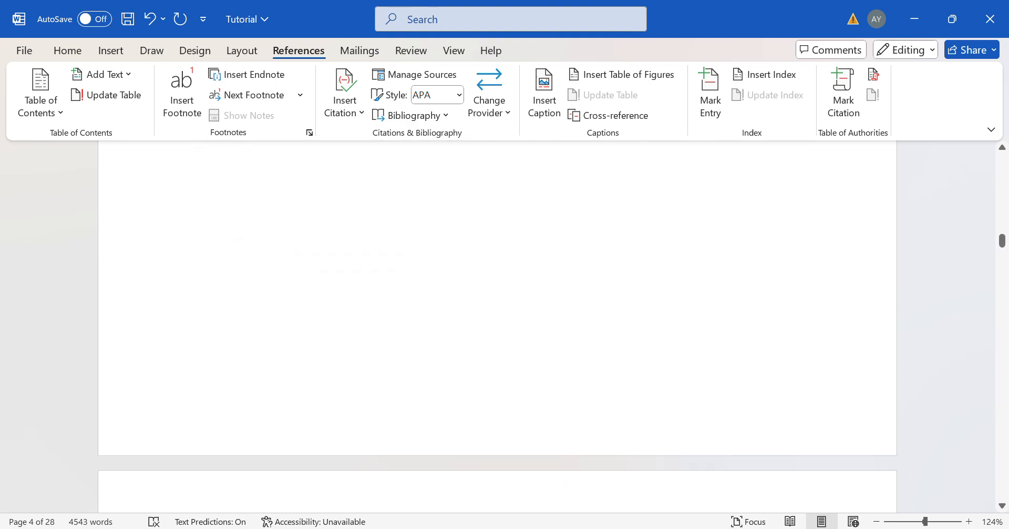
{"action": "scroll", "coordinate": [497, 326], "scroll_direction": "down", "scroll_amount": 20}
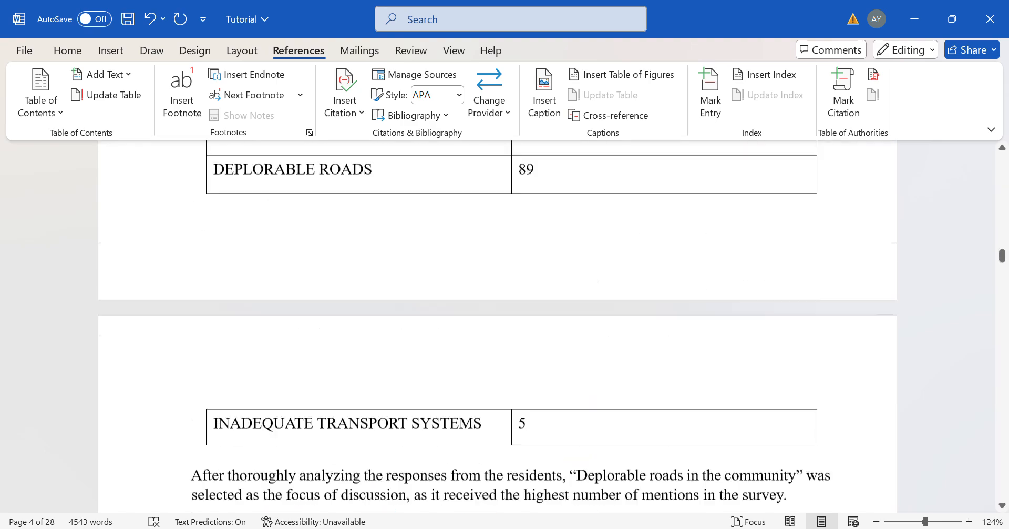
{"action": "scroll", "coordinate": [497, 326], "scroll_direction": "up", "scroll_amount": 10}
{"action": "scroll", "coordinate": [497, 326], "scroll_direction": "down", "scroll_amount": 10}
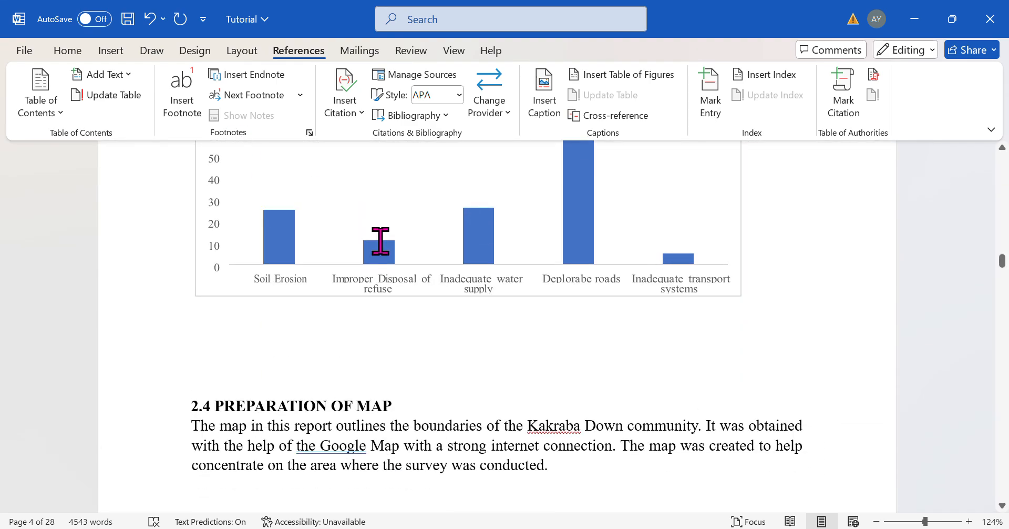
{"action": "scroll", "coordinate": [380, 241], "scroll_direction": "down", "scroll_amount": 10}
{"action": "scroll", "coordinate": [380, 241], "scroll_direction": "up", "scroll_amount": 6}
{"action": "scroll", "coordinate": [380, 240], "scroll_direction": "down", "scroll_amount": 5}
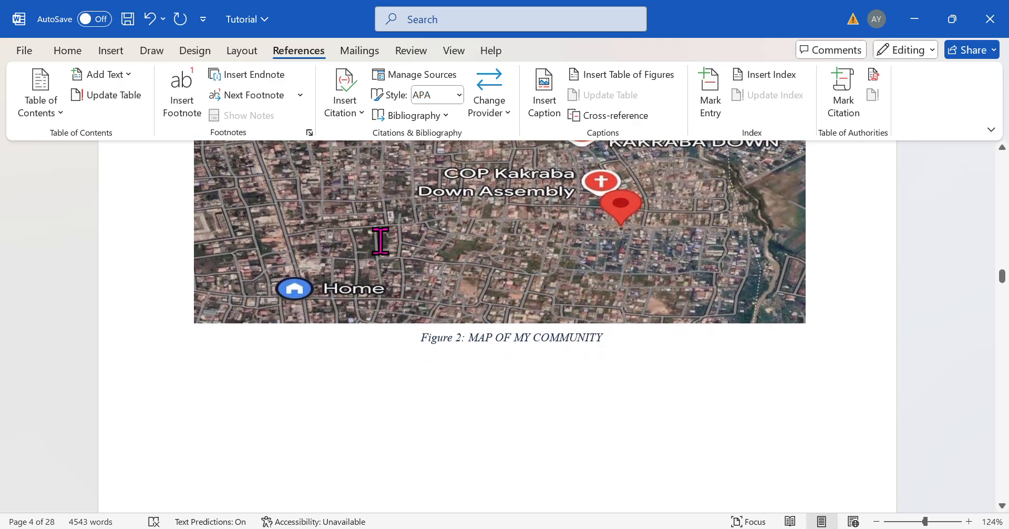
{"action": "scroll", "coordinate": [380, 240], "scroll_direction": "up", "scroll_amount": 8}
{"action": "scroll", "coordinate": [380, 241], "scroll_direction": "up", "scroll_amount": 6}
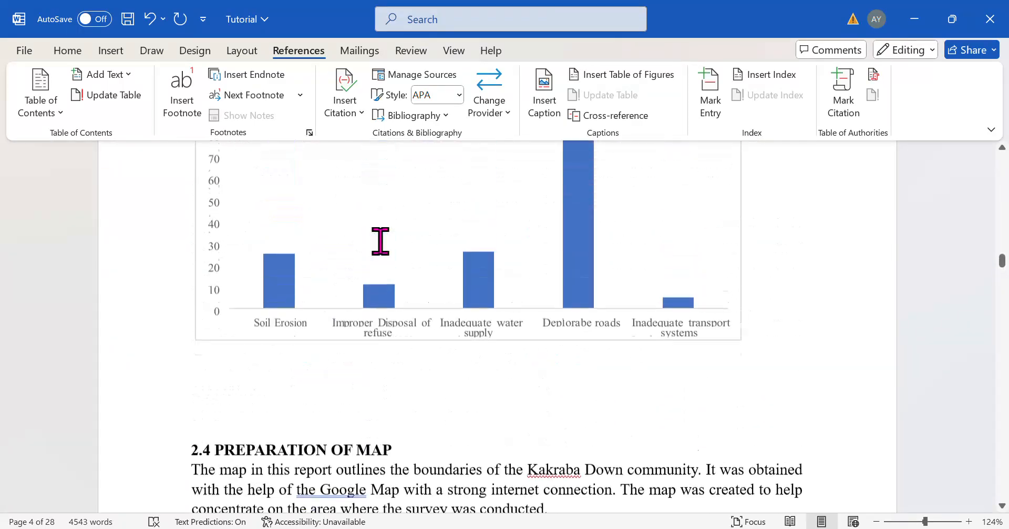
{"action": "right_click", "coordinate": [380, 240]}
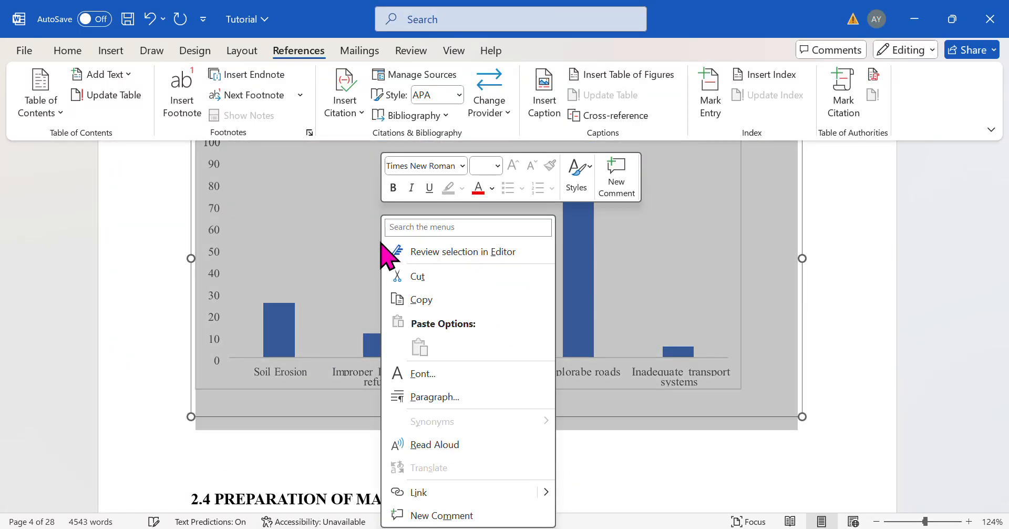
{"action": "left_click", "coordinate": [300, 338]}
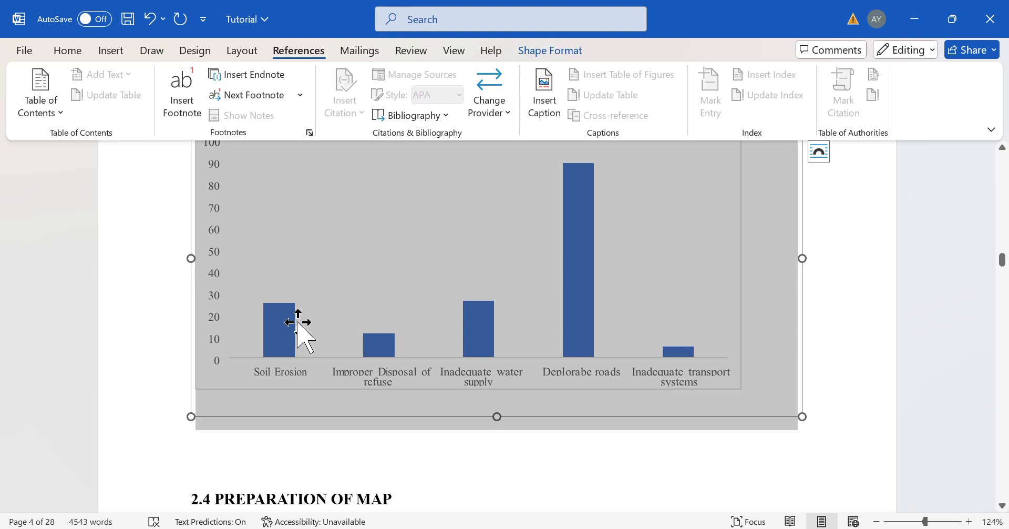
{"action": "left_click", "coordinate": [457, 486]}
- Browse the figure captions on the following pages and return to the TABLE OF FIGURES page
{"action": "scroll", "coordinate": [456, 478], "scroll_direction": "down", "scroll_amount": 15}
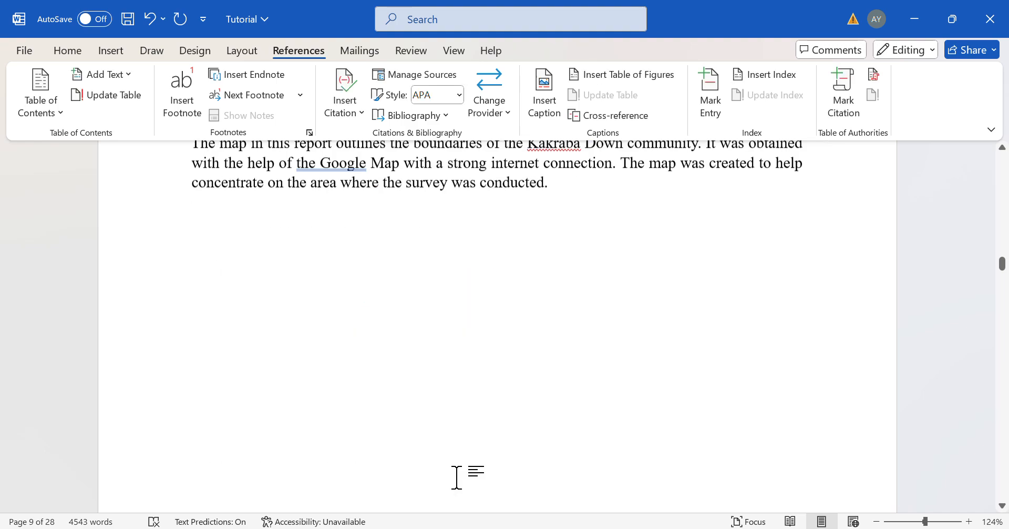
{"action": "scroll", "coordinate": [456, 473], "scroll_direction": "down", "scroll_amount": 8}
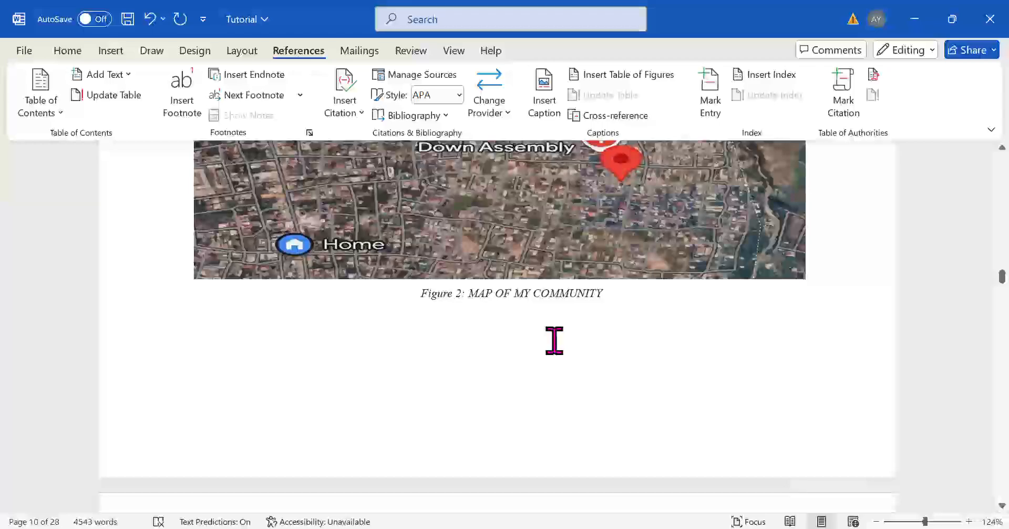
{"action": "scroll", "coordinate": [554, 340], "scroll_direction": "down", "scroll_amount": 15}
{"action": "scroll", "coordinate": [554, 340], "scroll_direction": "down", "scroll_amount": 3}
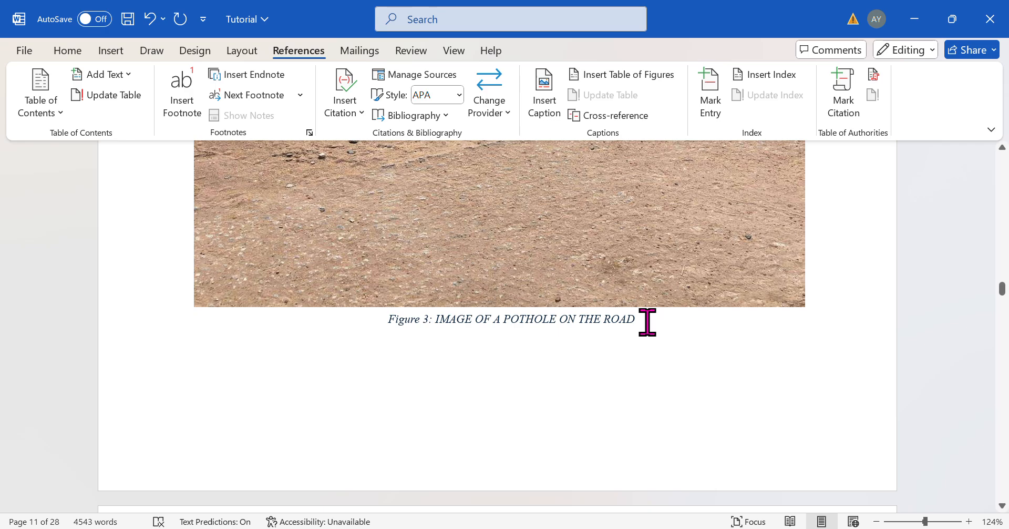
{"action": "scroll", "coordinate": [647, 322], "scroll_direction": "up", "scroll_amount": 20}
{"action": "scroll", "coordinate": [647, 321], "scroll_direction": "up", "scroll_amount": 15}
{"action": "scroll", "coordinate": [647, 322], "scroll_direction": "up", "scroll_amount": 10}
{"action": "scroll", "coordinate": [648, 322], "scroll_direction": "up", "scroll_amount": 5}
{"action": "scroll", "coordinate": [647, 322], "scroll_direction": "down", "scroll_amount": 1}
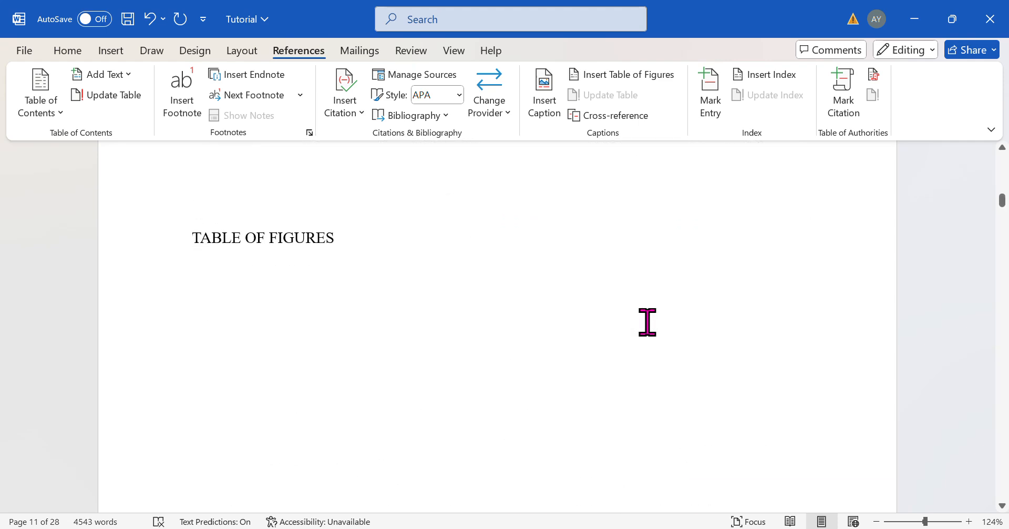
- Insert a table of figures with the Figure caption label below the TABLE OF FIGURES heading
{"action": "left_click", "coordinate": [211, 271]}
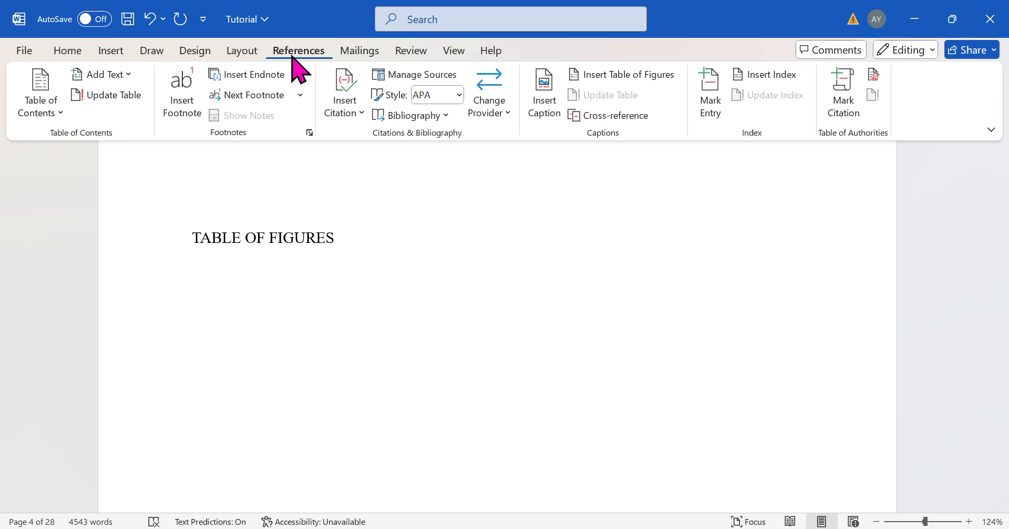
{"action": "left_click", "coordinate": [617, 75]}
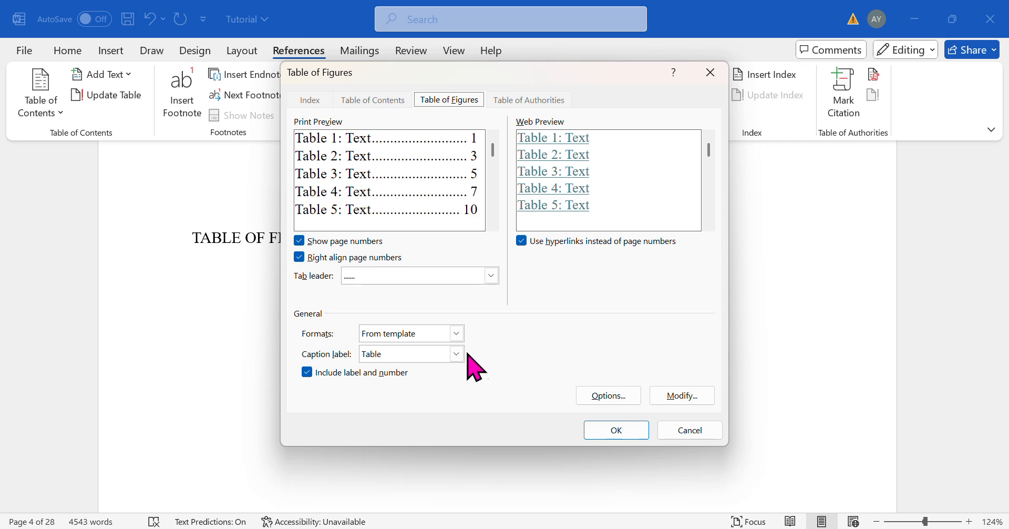
{"action": "left_click", "coordinate": [453, 357]}
{"action": "left_click", "coordinate": [404, 392]}
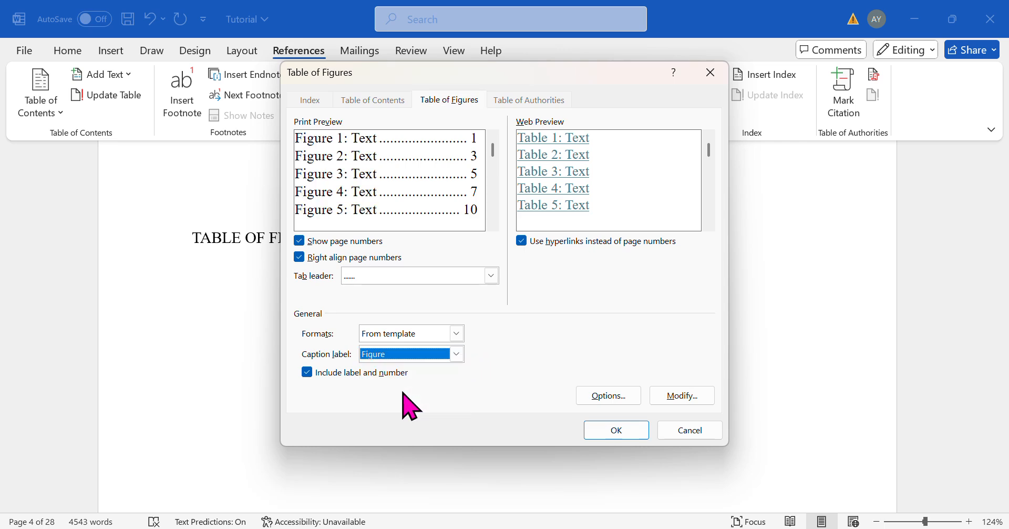
{"action": "left_click", "coordinate": [616, 433]}
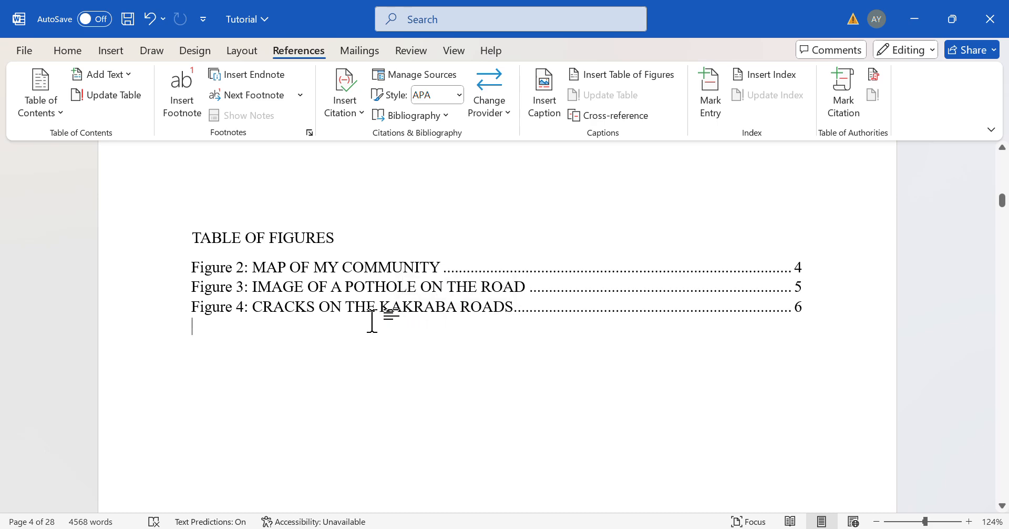
- Scroll down through the report to inspect the Figure 2 caption under the community map
{"action": "left_click", "coordinate": [386, 265]}
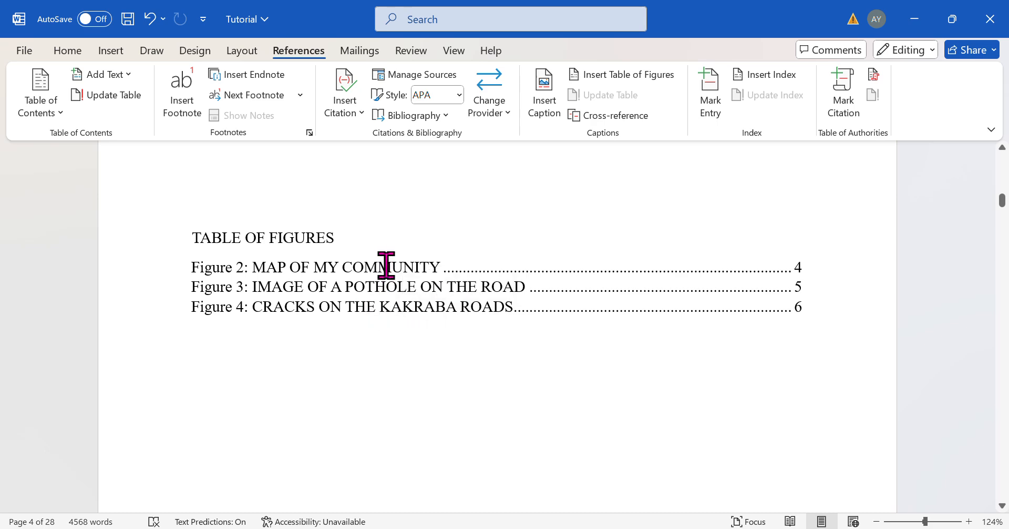
{"action": "scroll", "coordinate": [394, 332], "scroll_direction": "down", "scroll_amount": 15}
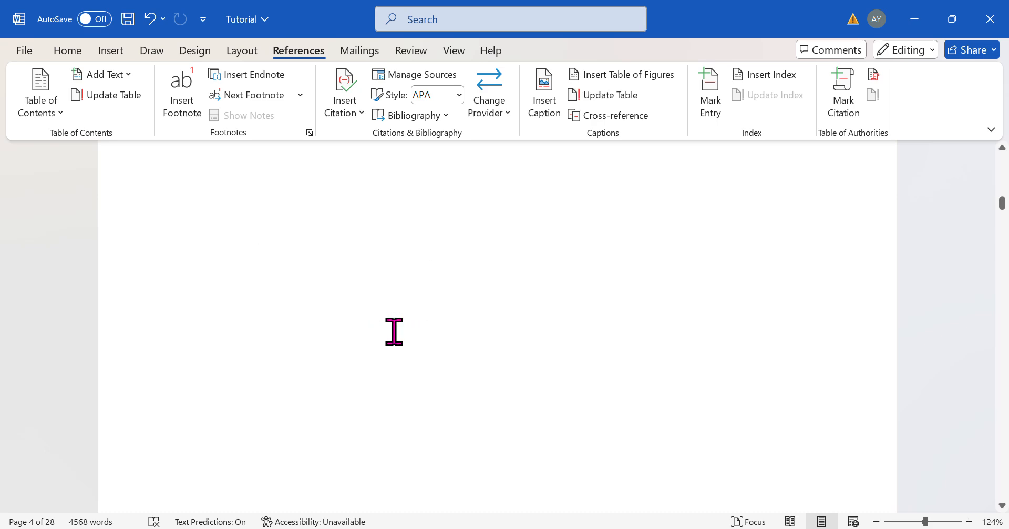
{"action": "scroll", "coordinate": [394, 331], "scroll_direction": "down", "scroll_amount": 20}
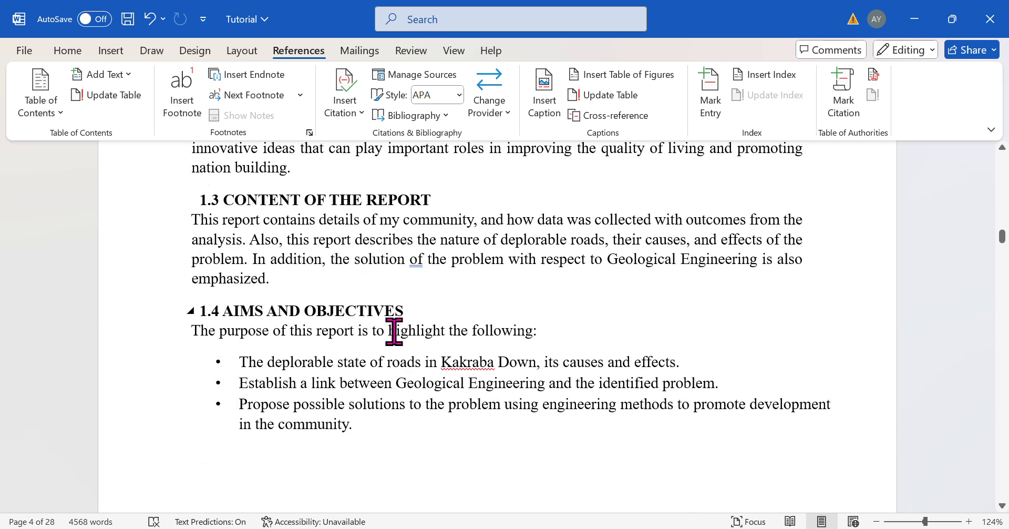
{"action": "scroll", "coordinate": [394, 331], "scroll_direction": "down", "scroll_amount": 20}
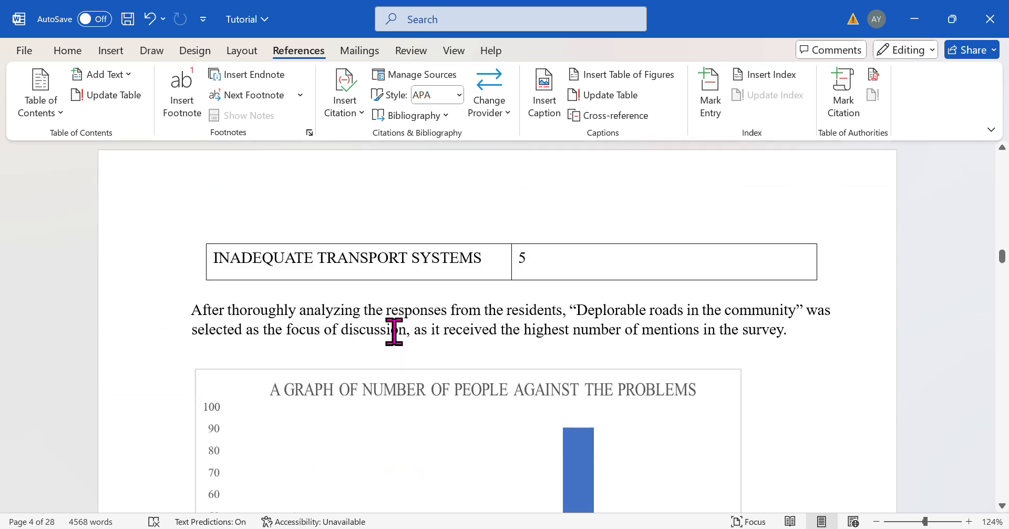
{"action": "scroll", "coordinate": [394, 331], "scroll_direction": "down", "scroll_amount": 15}
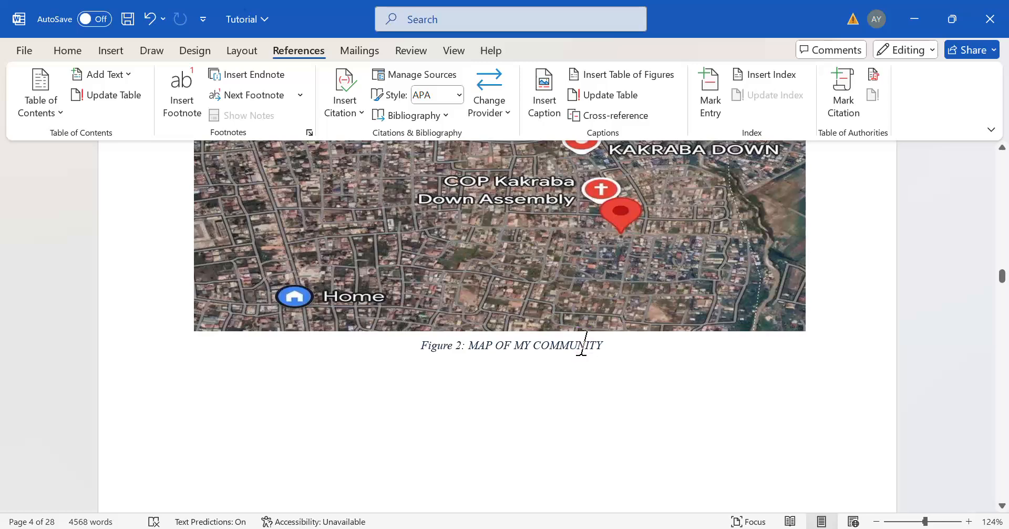
{"action": "left_click", "coordinate": [599, 347]}
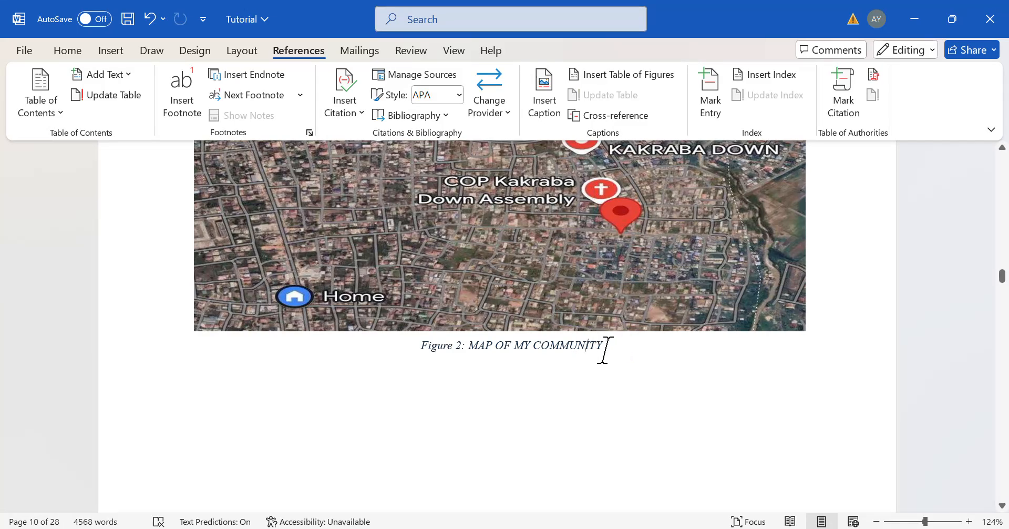
- Delete the Figure 2 caption text below the community map
{"action": "mouse_move", "coordinate": [603, 349]}
{"action": "left_mouse_down"}
{"action": "mouse_move", "coordinate": [466, 334]}
{"action": "mouse_move", "coordinate": [477, 356]}
{"action": "left_mouse_up"}
{"action": "key", "text": "ctrl+c"}
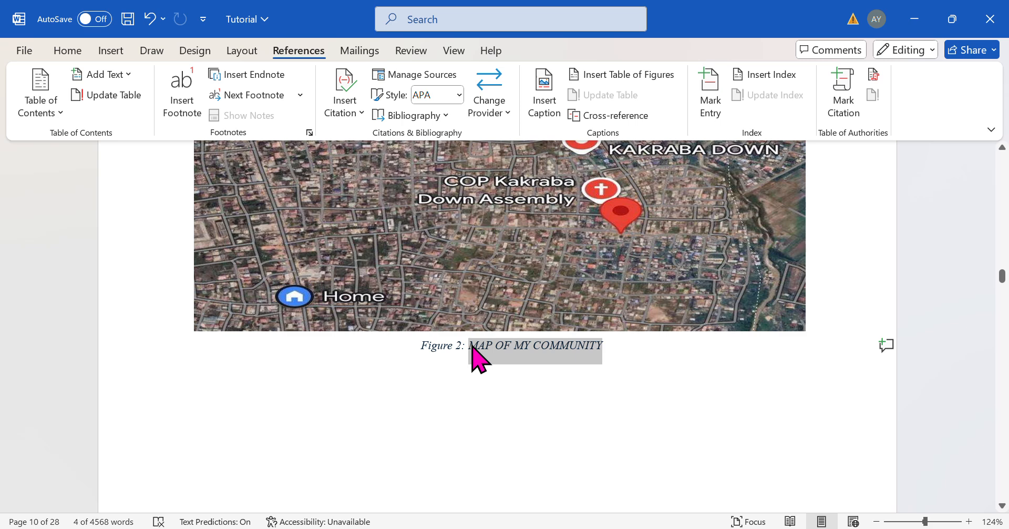
{"action": "key", "text": "Delete"}
{"action": "left_click_drag", "start_coordinate": [540, 345], "coordinate": [434, 353]}
{"action": "key", "text": "Delete"}
{"action": "left_click", "coordinate": [494, 290]}
{"action": "right_click", "coordinate": [488, 277]}
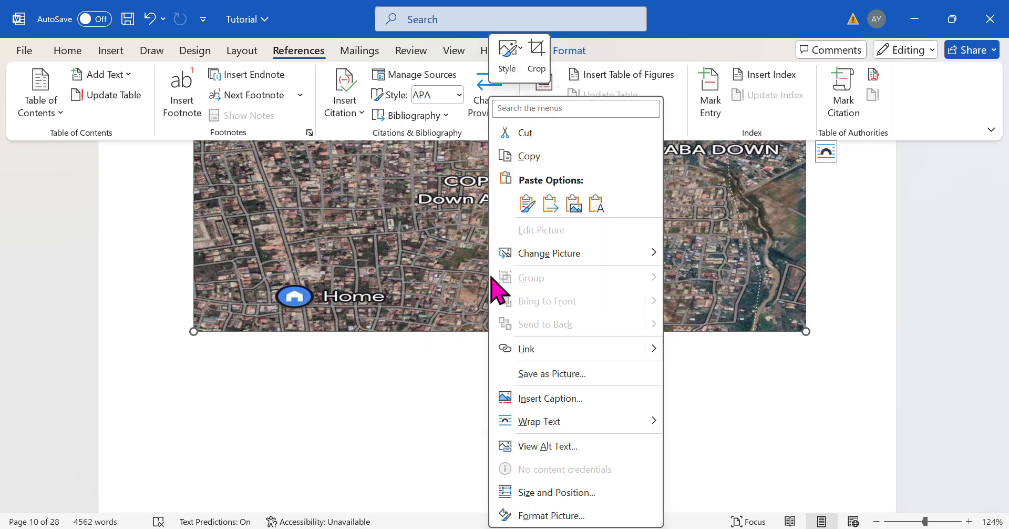
{"action": "left_click", "coordinate": [551, 399]}
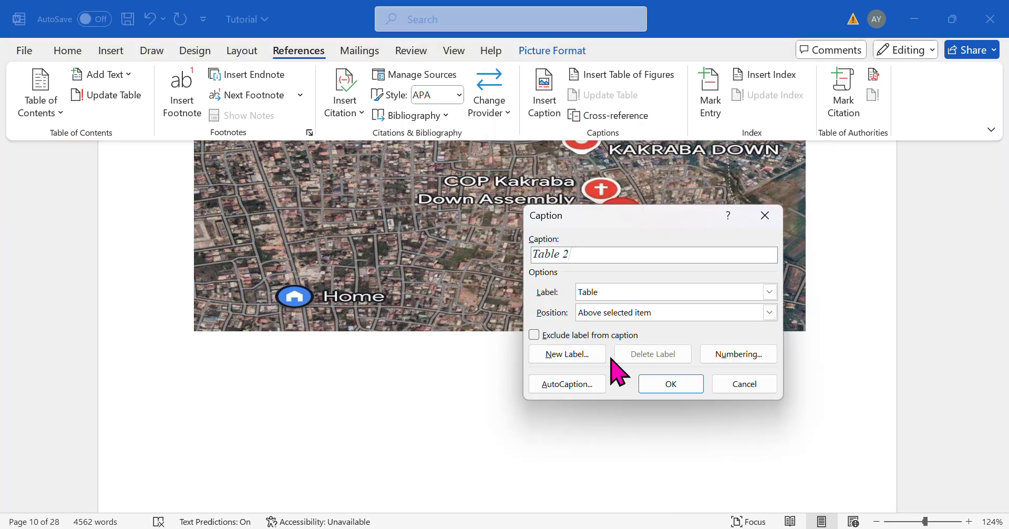
{"action": "left_click", "coordinate": [763, 293]}
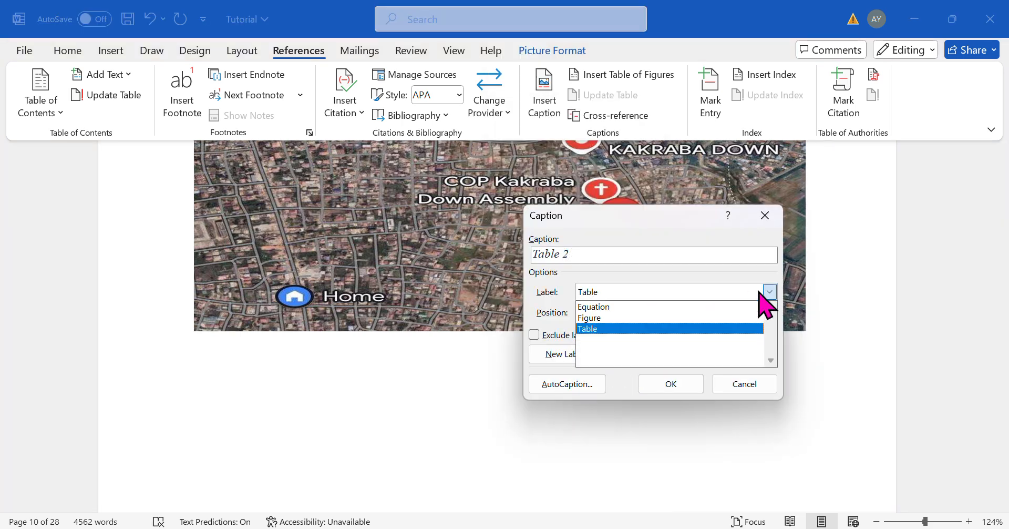
{"action": "left_click", "coordinate": [659, 317]}
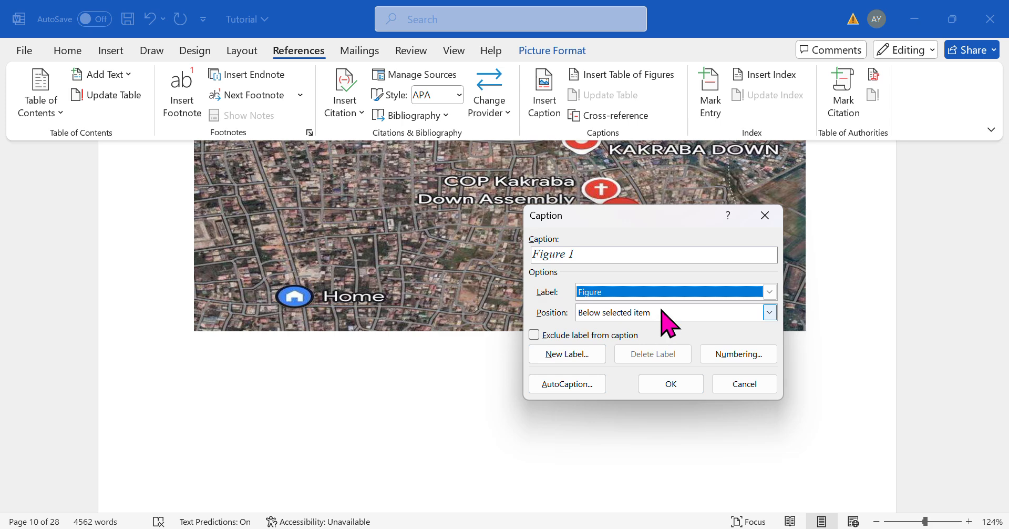
{"action": "left_click", "coordinate": [673, 255]}
{"action": "type", "text": ":"}
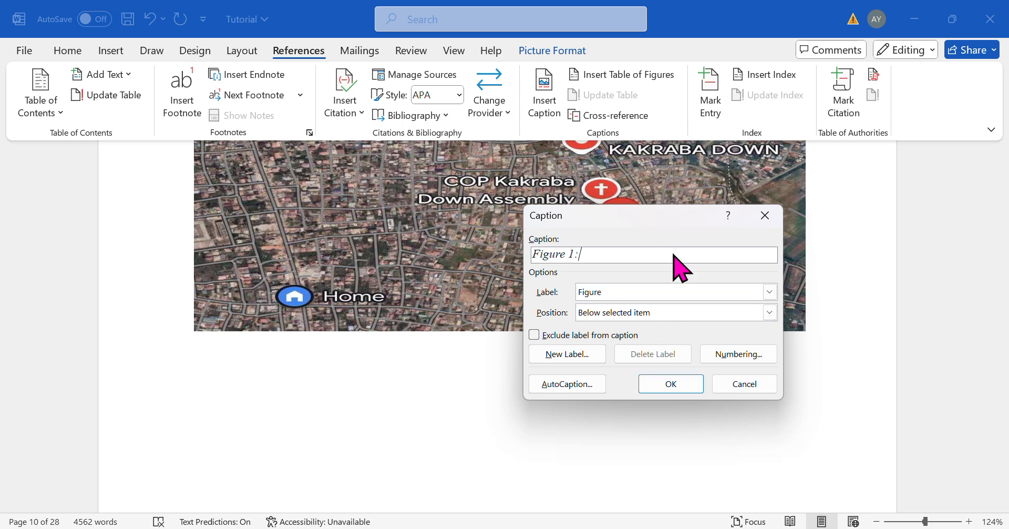
{"action": "key", "text": "ctrl+v"}
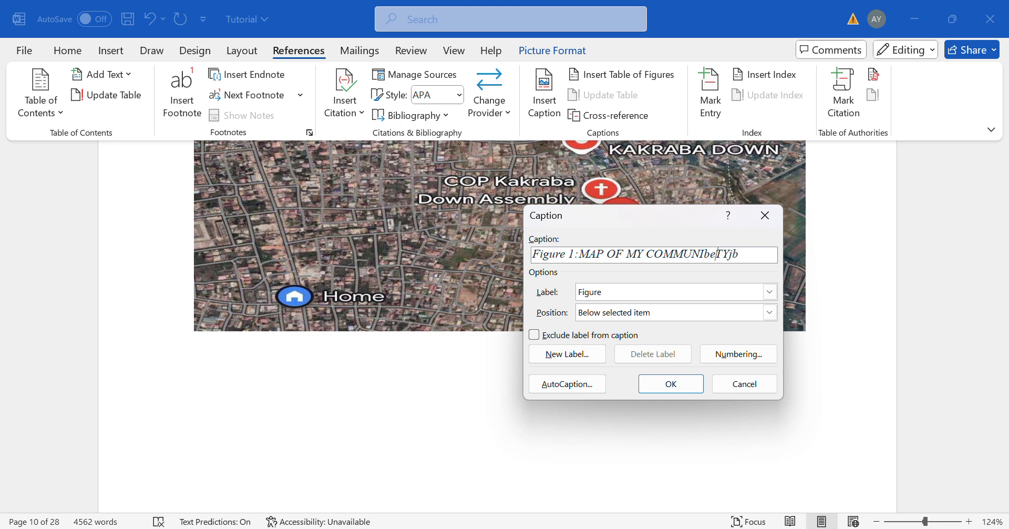
{"action": "left_click", "coordinate": [765, 215]}
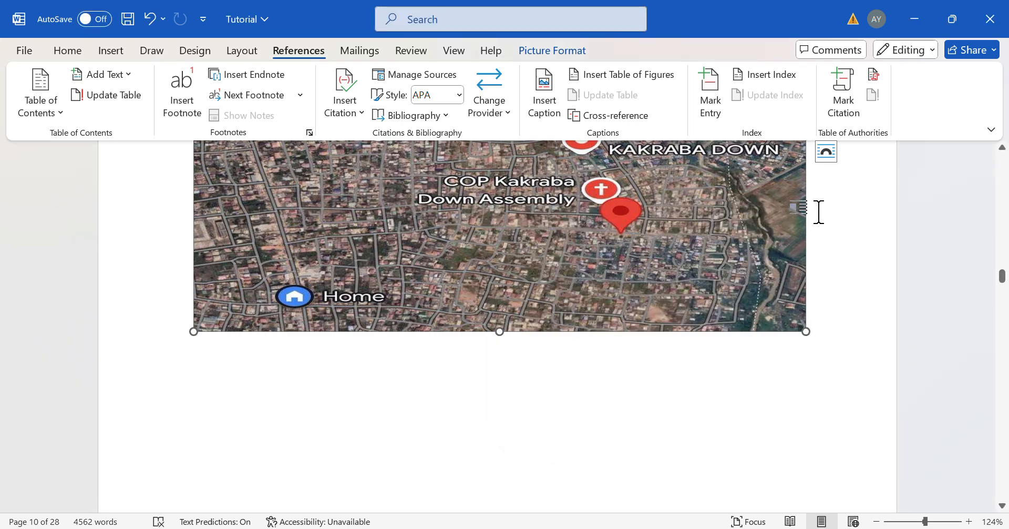
- Undo the caption deletions to restore the Figure 2 caption
{"action": "key", "text": "ctrl+z"}
{"action": "key", "text": "ctrl+z"}
{"action": "key", "text": "ctrl+z"}
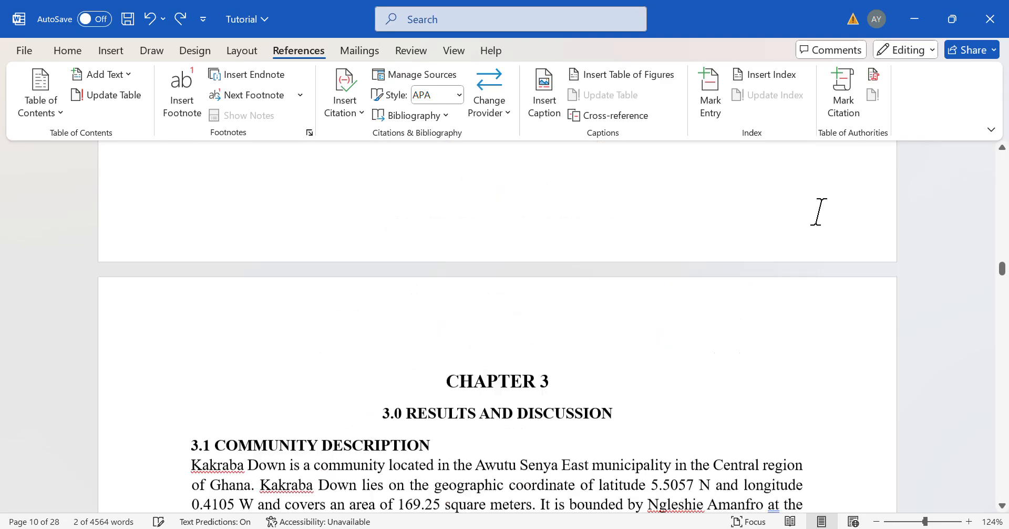
- Update the entire table of figures on the TABLE OF FIGURES page
{"action": "scroll", "coordinate": [686, 222], "scroll_direction": "up", "scroll_amount": 5}
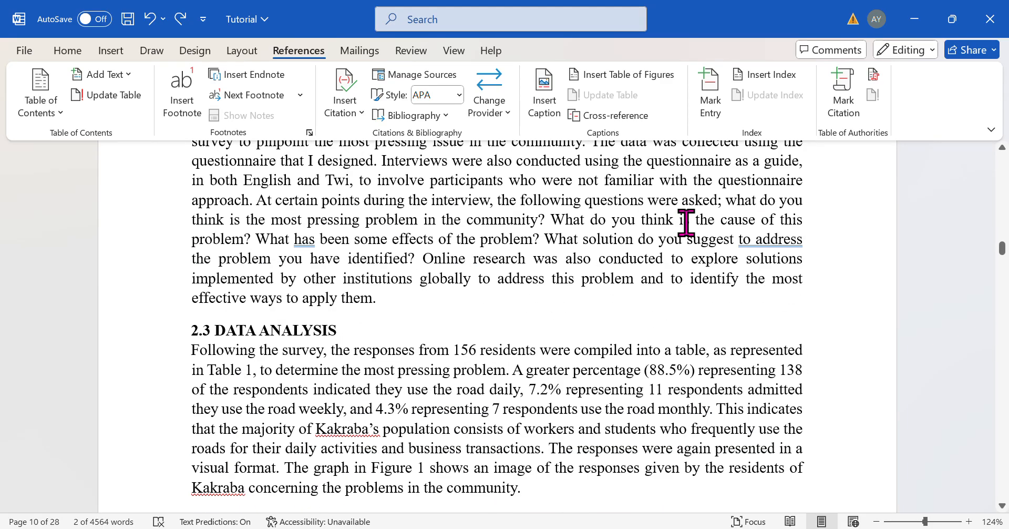
{"action": "scroll", "coordinate": [538, 266], "scroll_direction": "up", "scroll_amount": 15}
{"action": "scroll", "coordinate": [538, 266], "scroll_direction": "up", "scroll_amount": 10}
{"action": "scroll", "coordinate": [538, 266], "scroll_direction": "down", "scroll_amount": 6}
{"action": "left_click", "coordinate": [505, 264]}
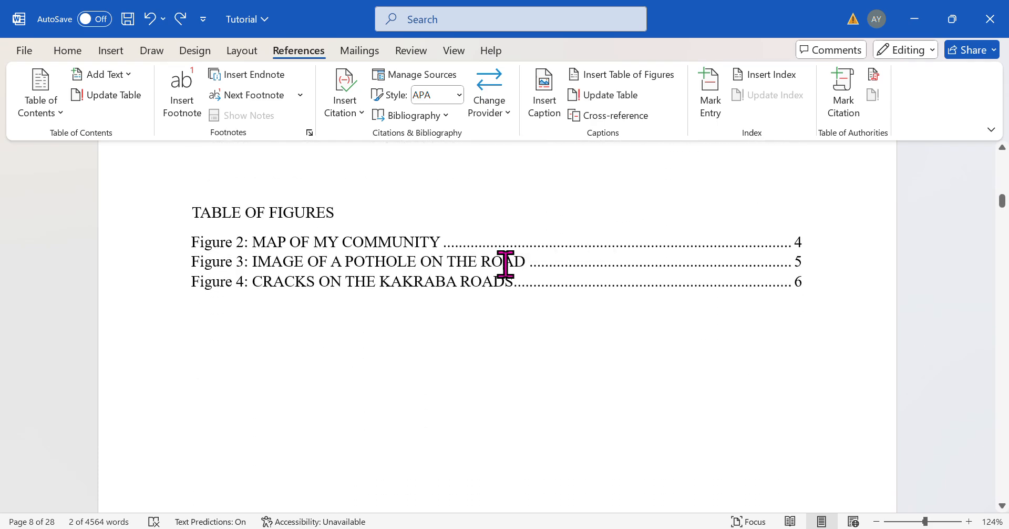
{"action": "right_click", "coordinate": [505, 264]}
{"action": "left_click", "coordinate": [584, 398]}
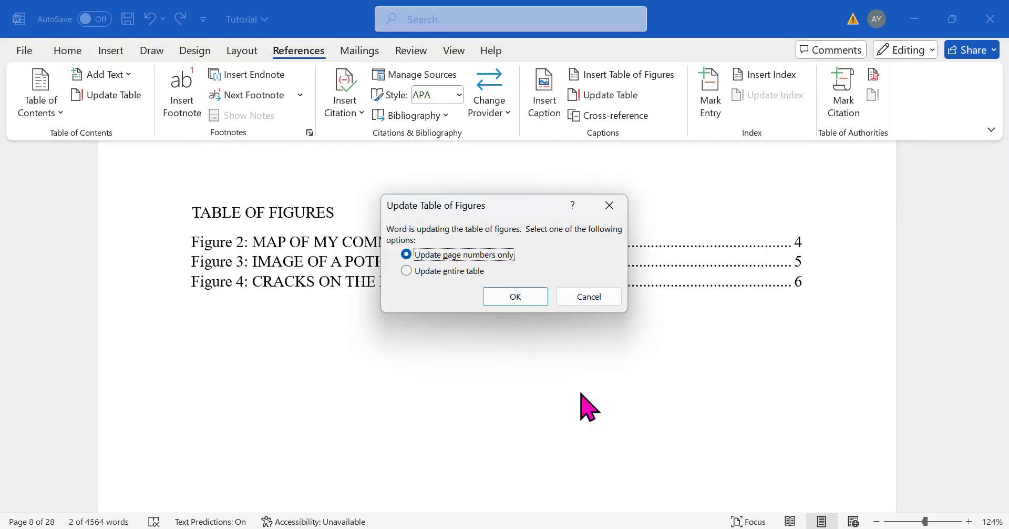
{"action": "left_click", "coordinate": [466, 269]}
{"action": "left_click", "coordinate": [523, 304]}
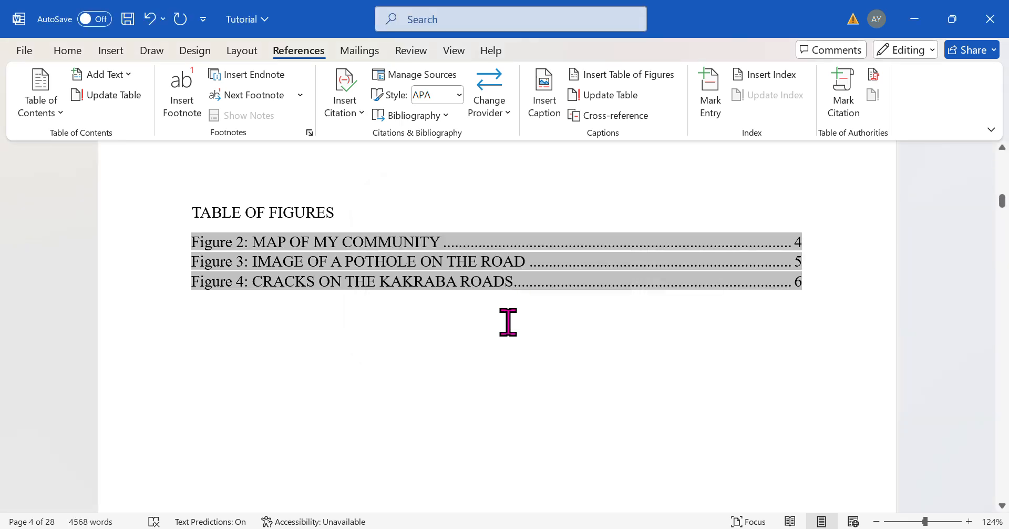
- Add the heading TABLE OF TABLES below the table of figures
{"action": "scroll", "coordinate": [507, 322], "scroll_direction": "down", "scroll_amount": 2}
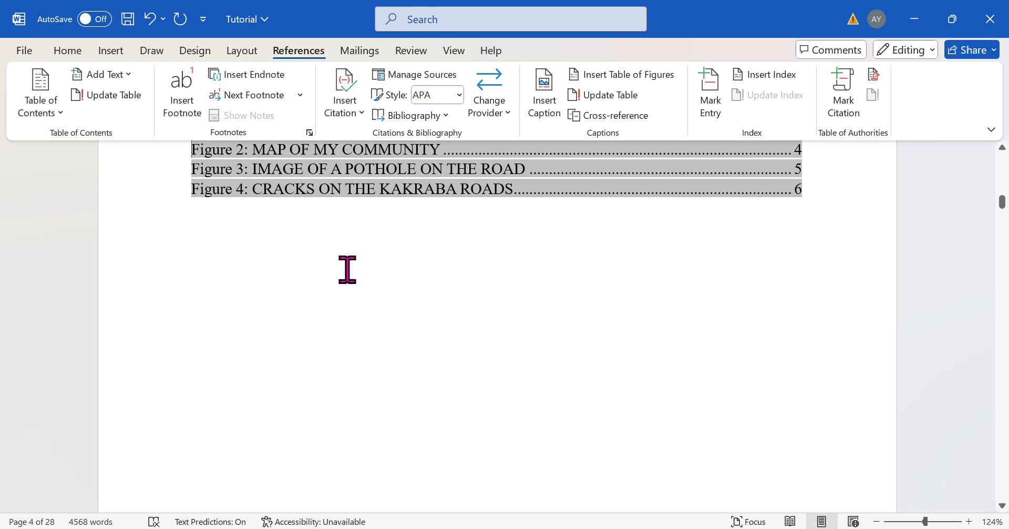
{"action": "left_click", "coordinate": [286, 239]}
{"action": "type", "text": "TABLE OF"}
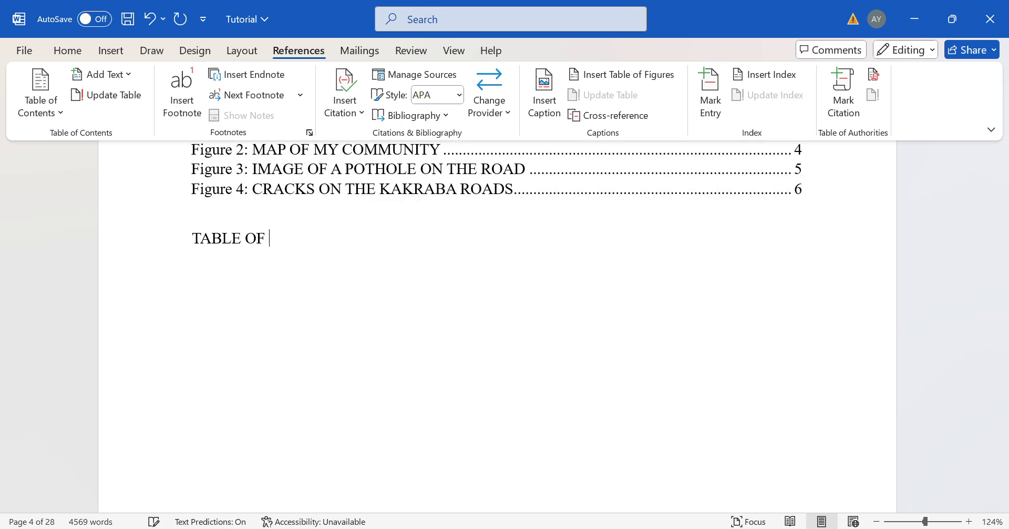
{"action": "type", "text": " TABLES"}
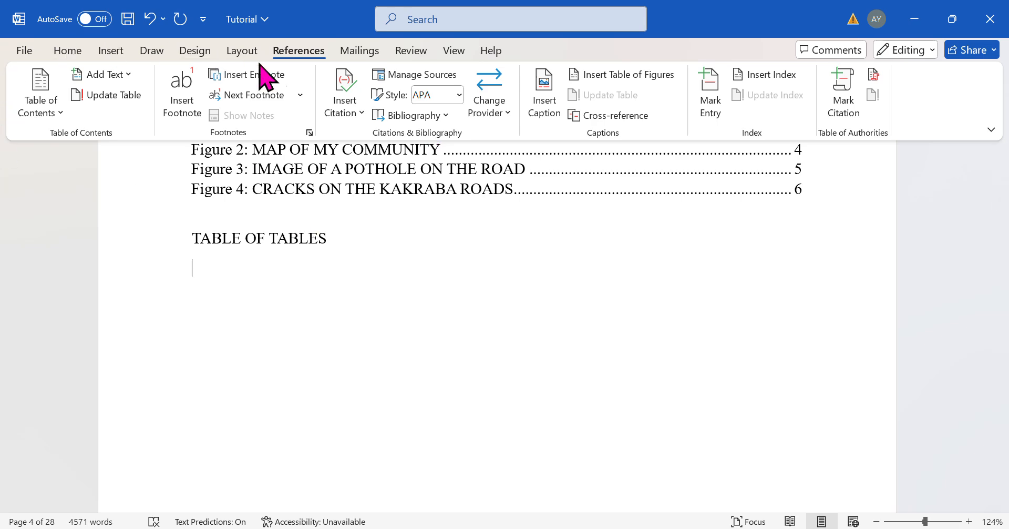
- Insert a table of figures using the Table caption label below the TABLE OF TABLES heading
{"action": "left_click", "coordinate": [628, 74]}
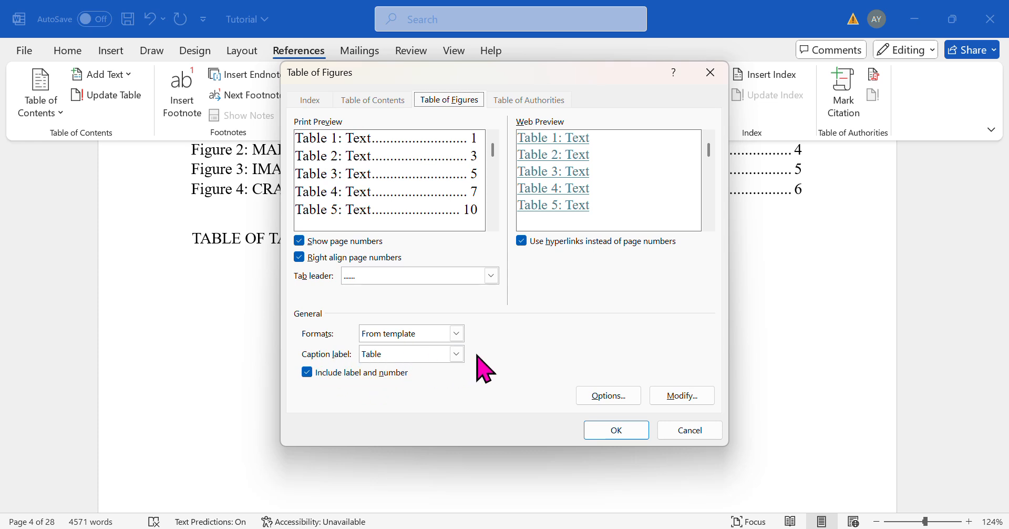
{"action": "left_click", "coordinate": [456, 354]}
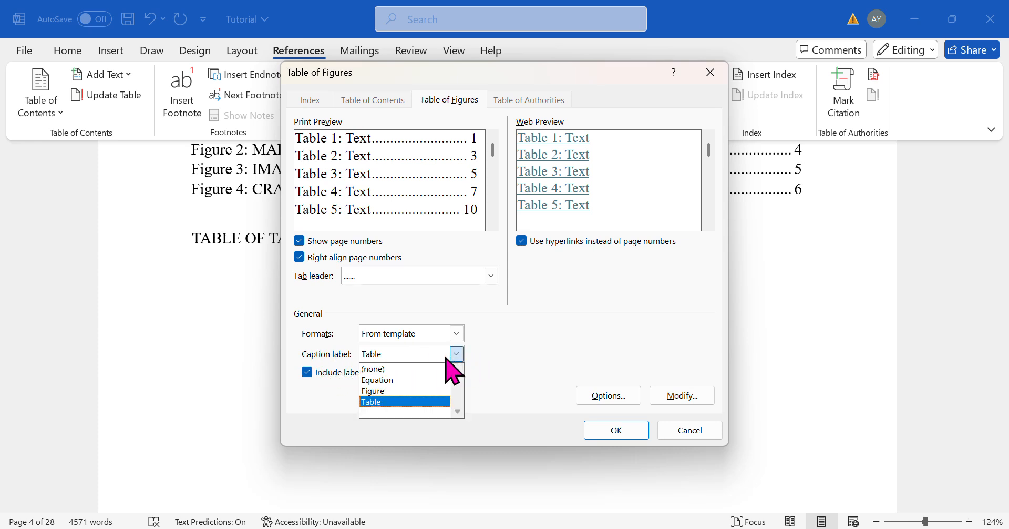
{"action": "left_click", "coordinate": [419, 402]}
{"action": "left_click", "coordinate": [620, 431]}
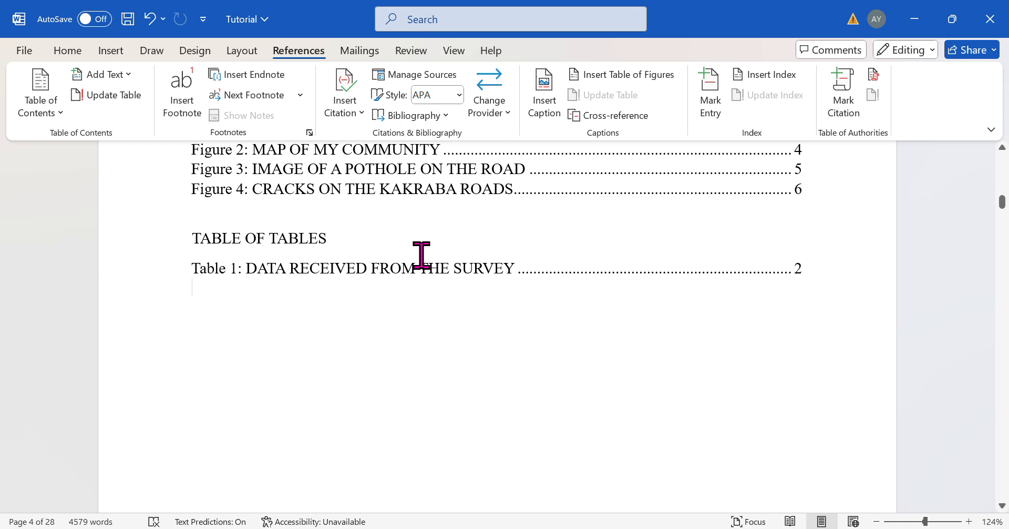
{"action": "scroll", "coordinate": [421, 255], "scroll_direction": "up", "scroll_amount": 2}
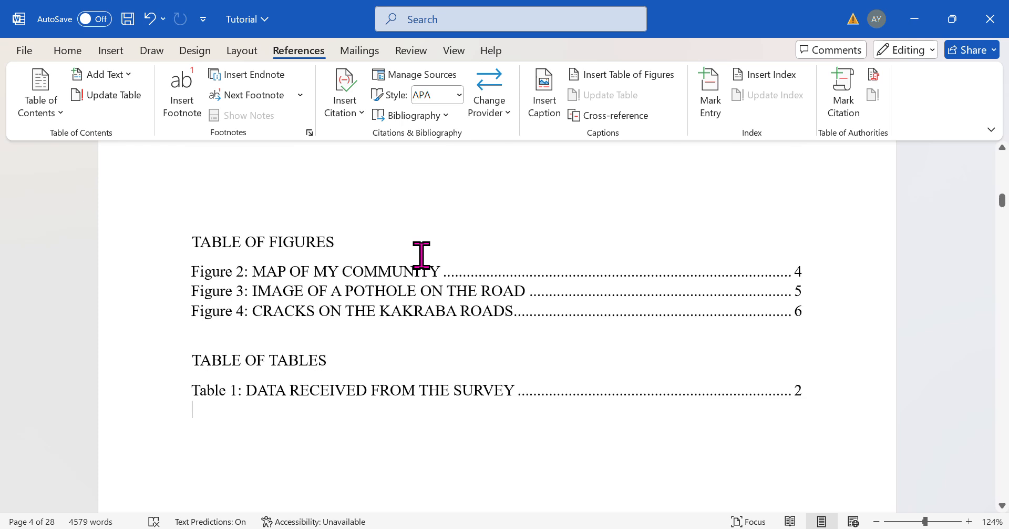